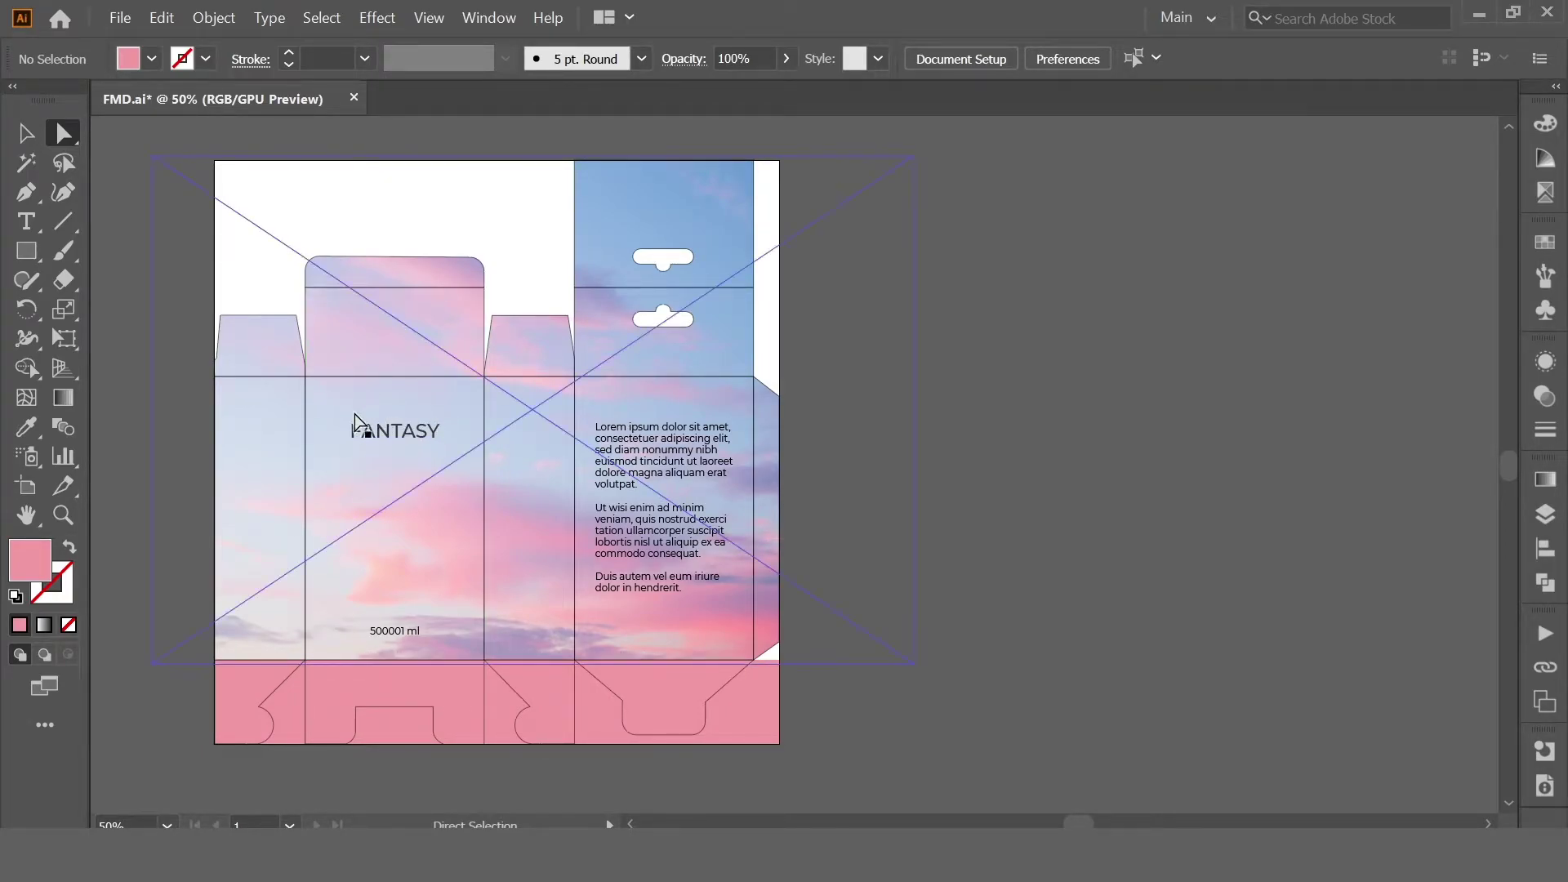
In Save for Web (Legacy), enter a 9000 px height and commit the recalculated 7934 × 8192 px size.
left_click(114, 20)
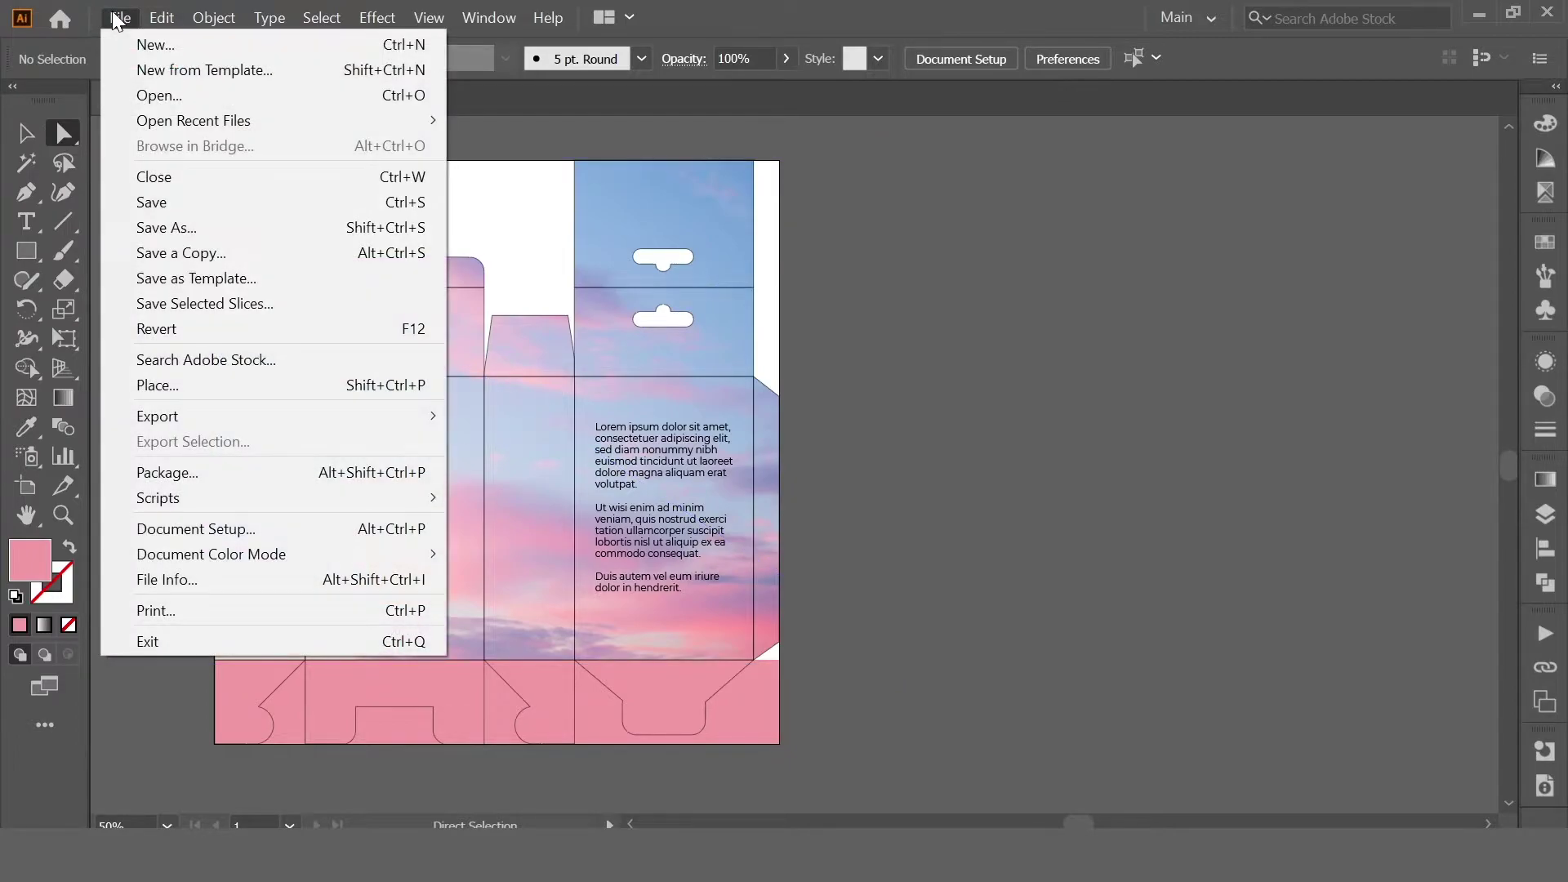
mouse_move(254, 416)
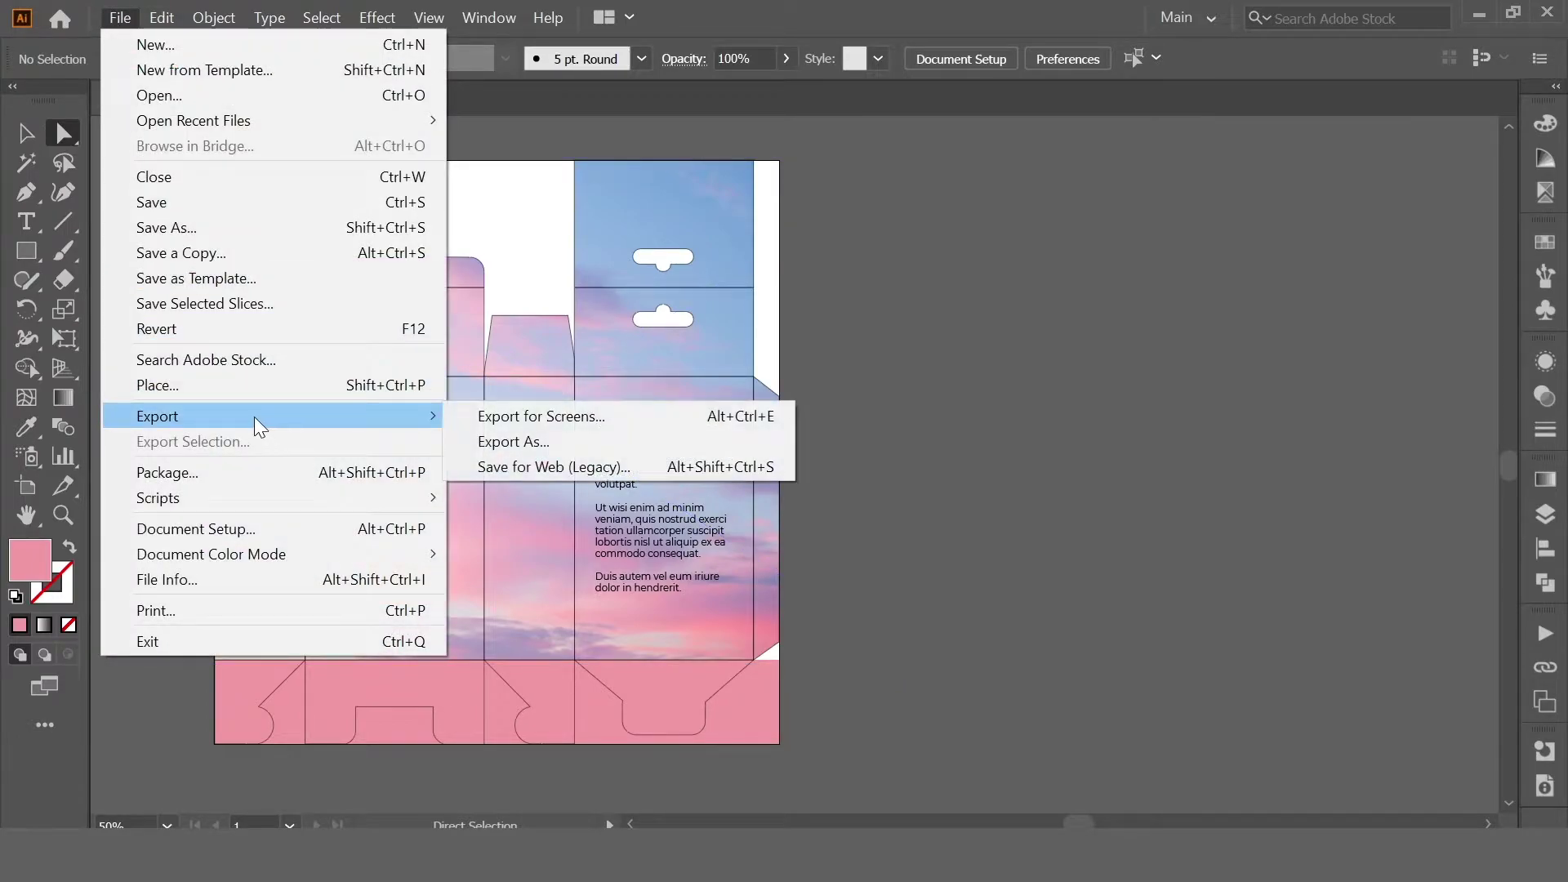
left_click(556, 461)
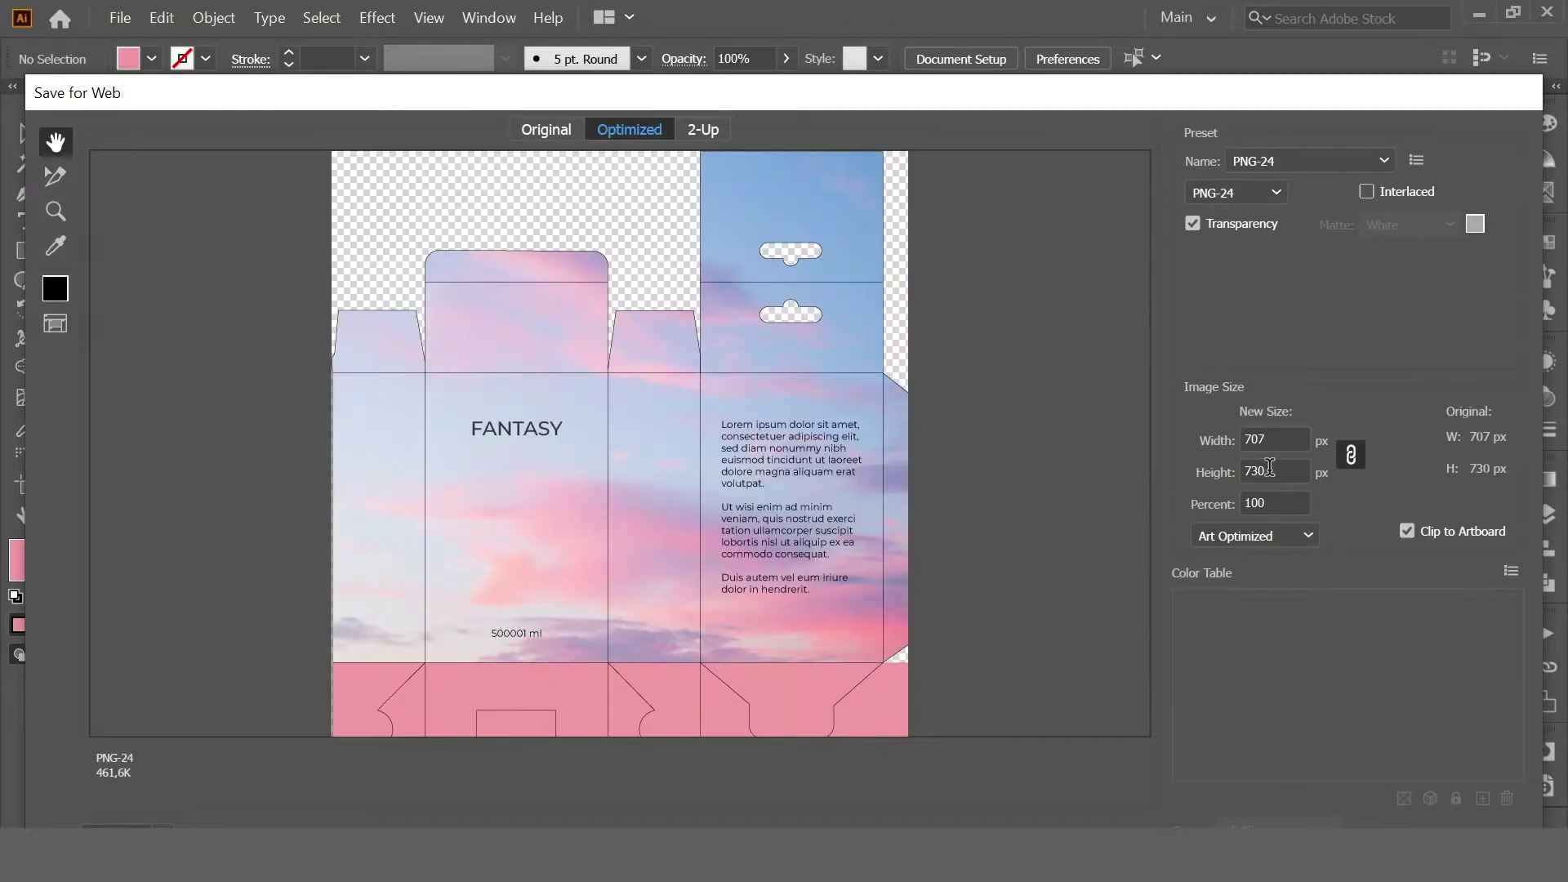
double_click(1269, 469)
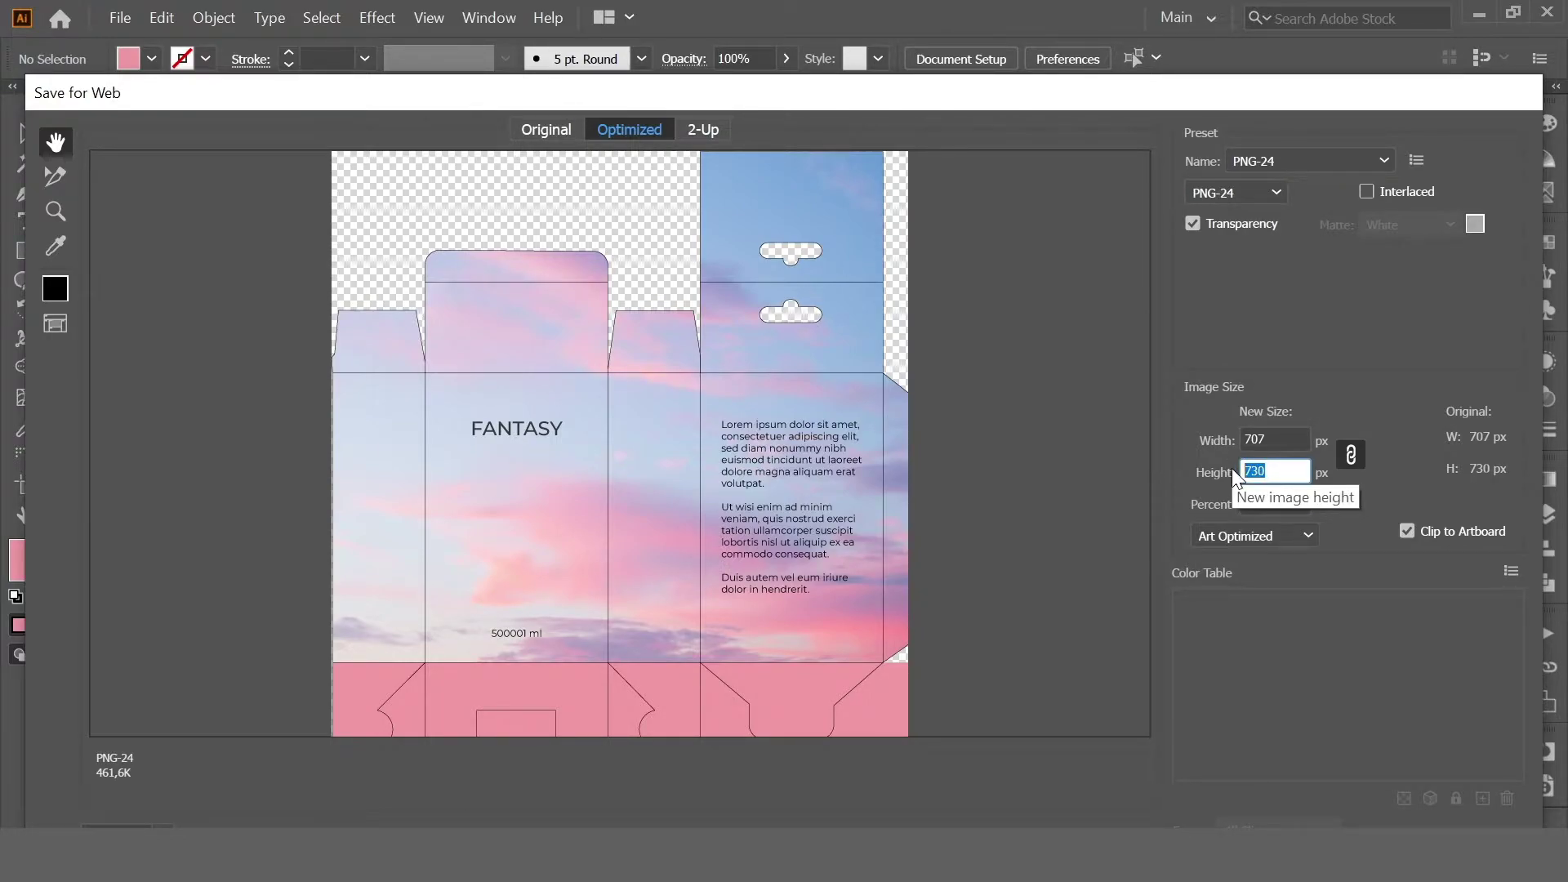
type("9000")
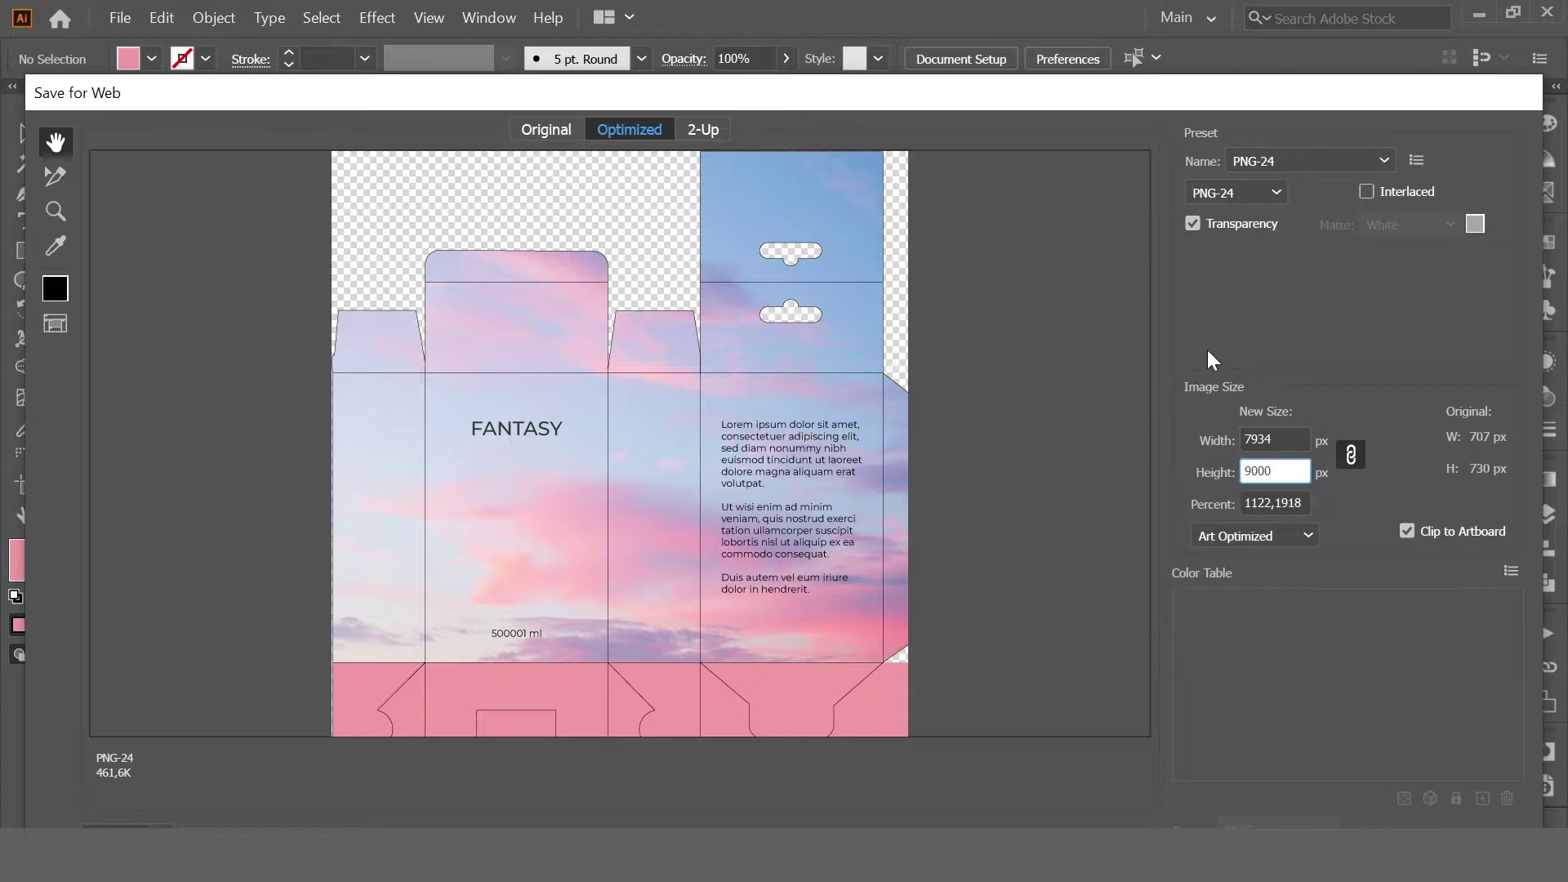
left_click(1287, 439)
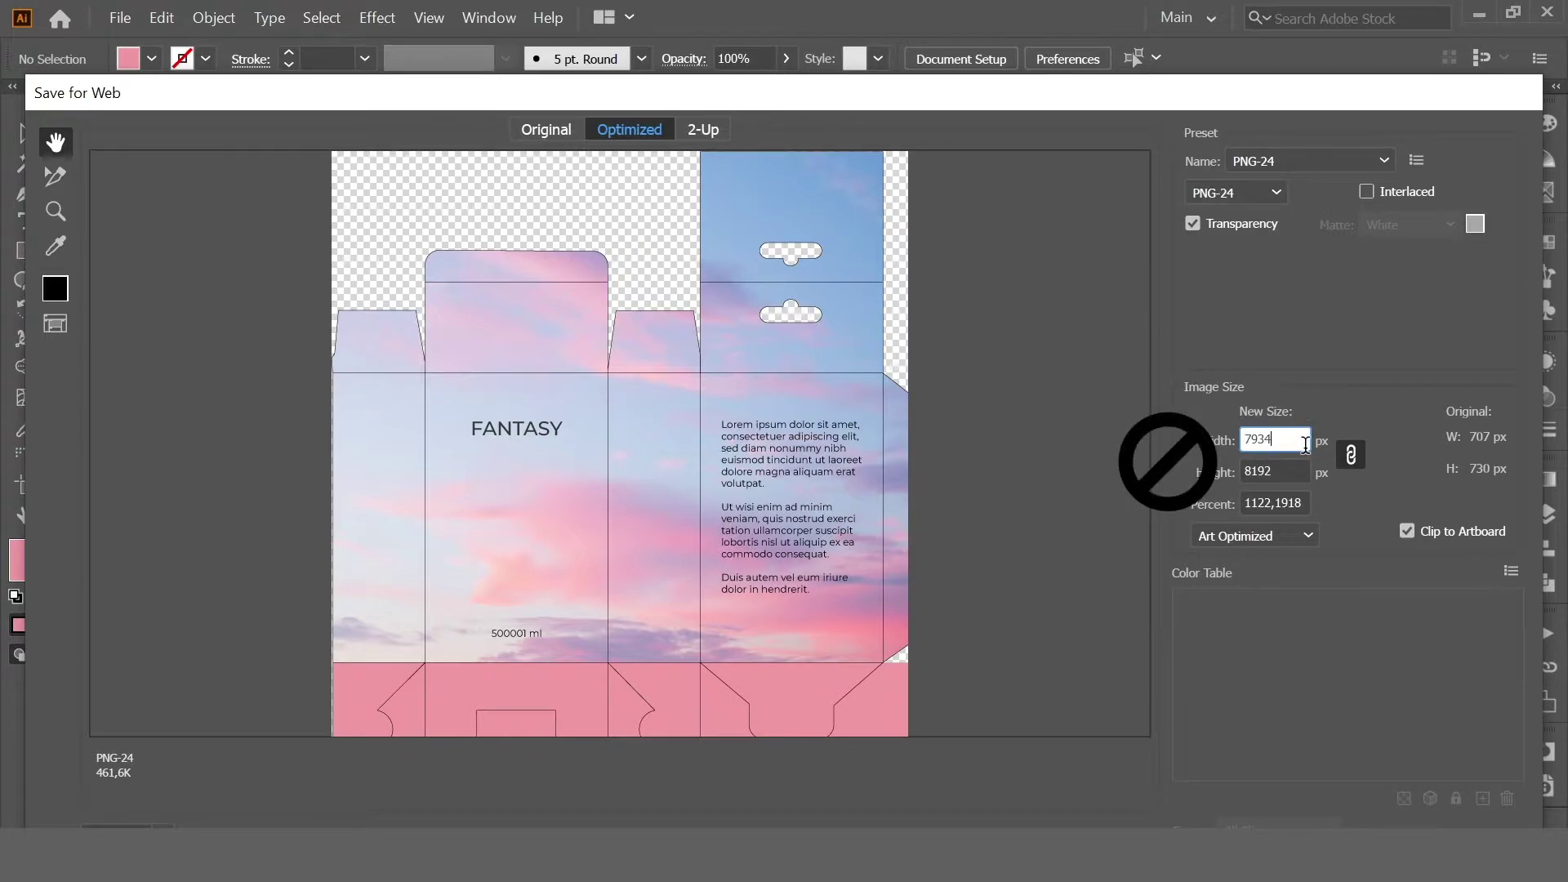
key("Return")
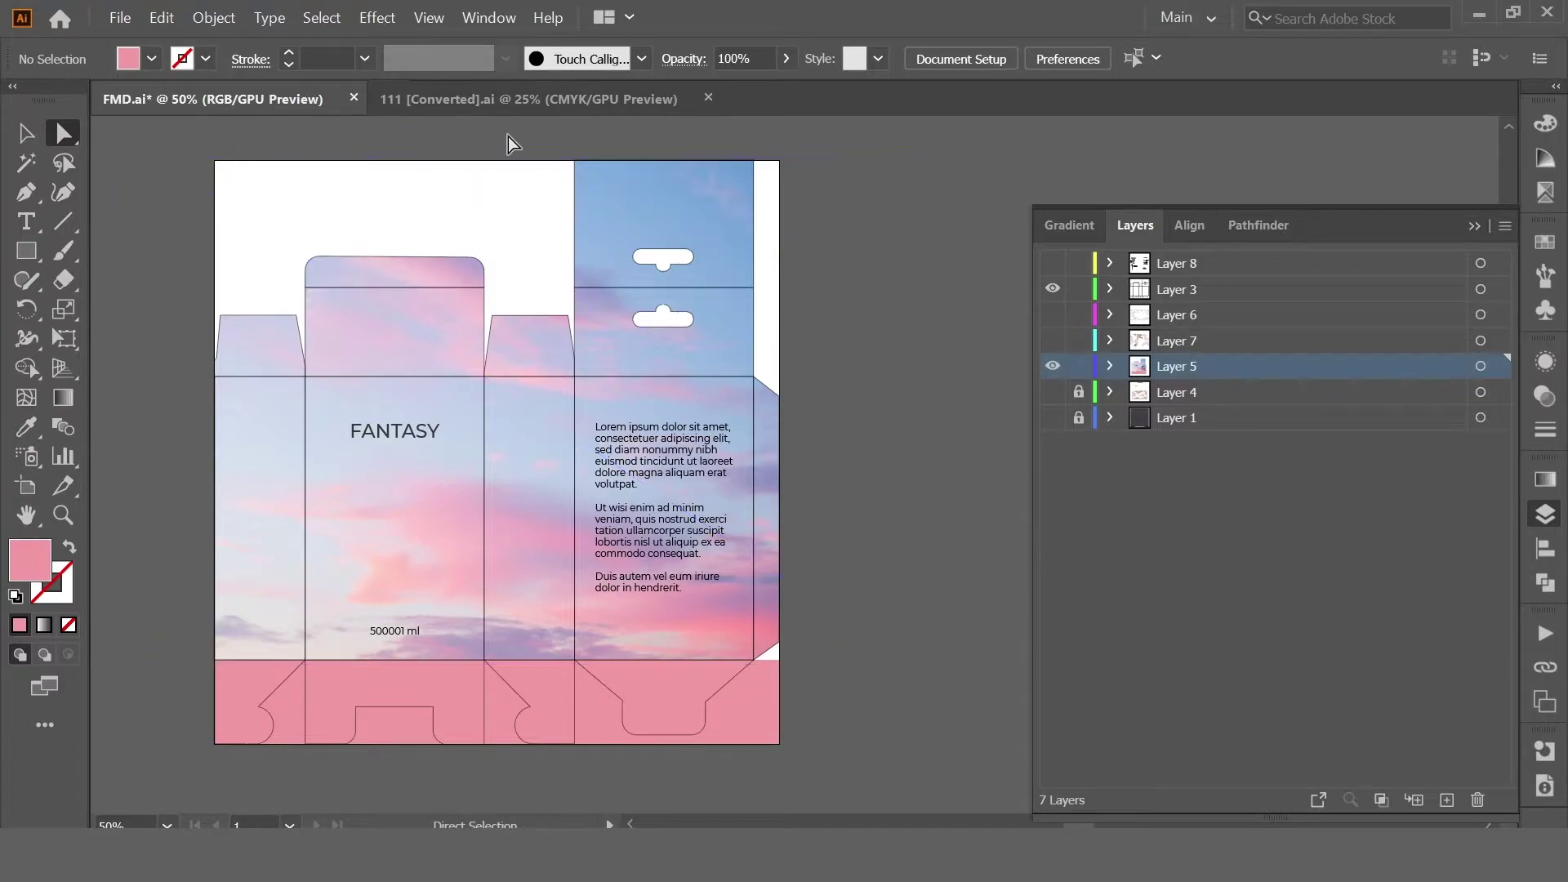
View the 111 [Converted].ai dieline tab, then return to the FMD.ai artwork with Ctrl+Tab.
left_click(495, 97)
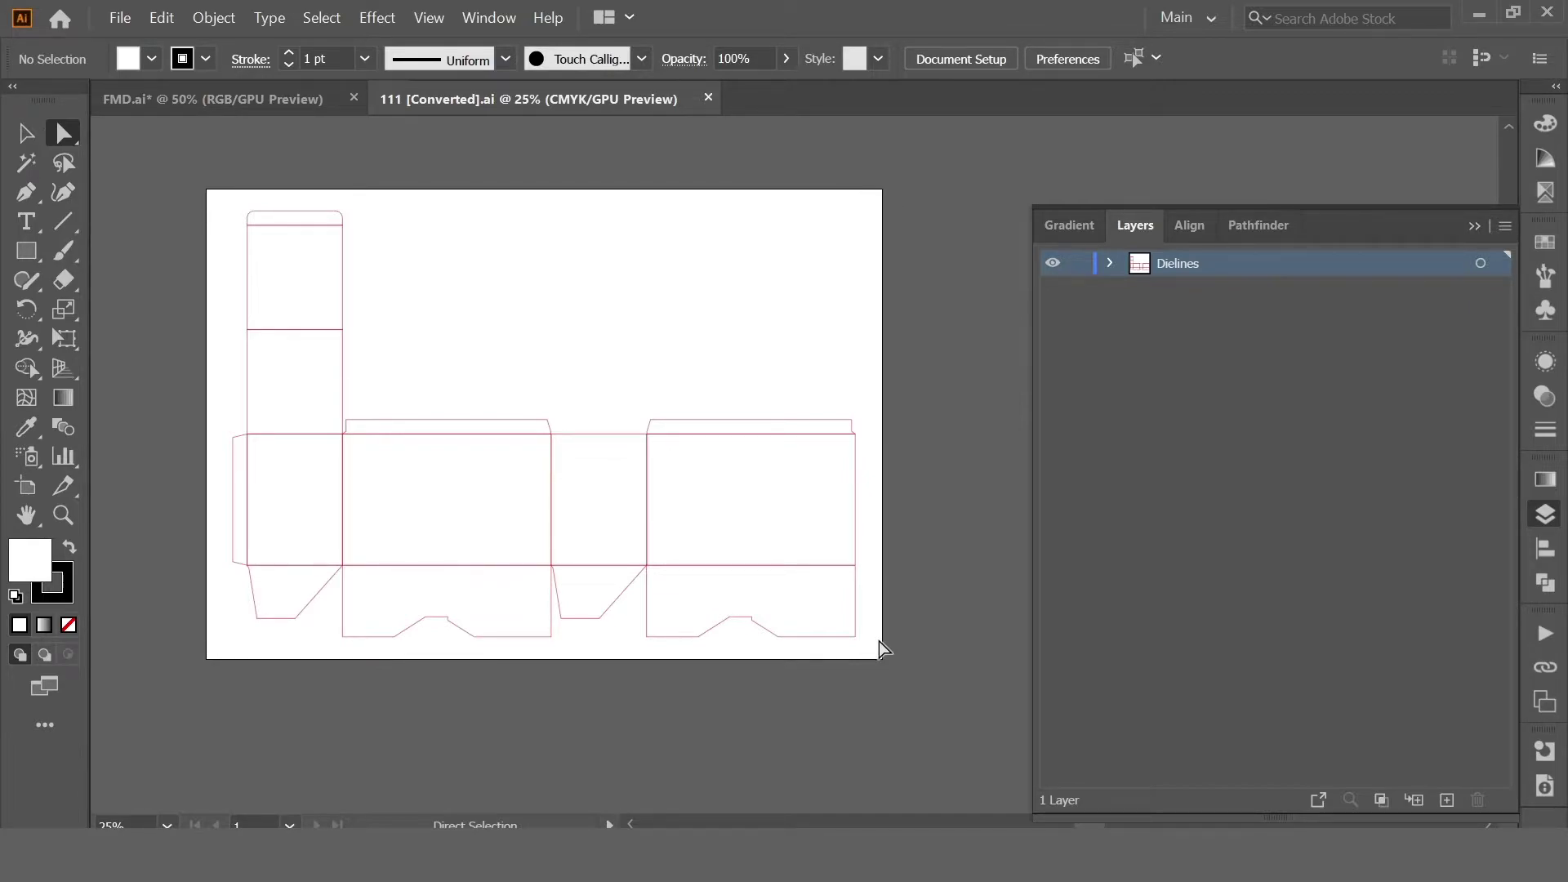
key("ctrl+Tab")
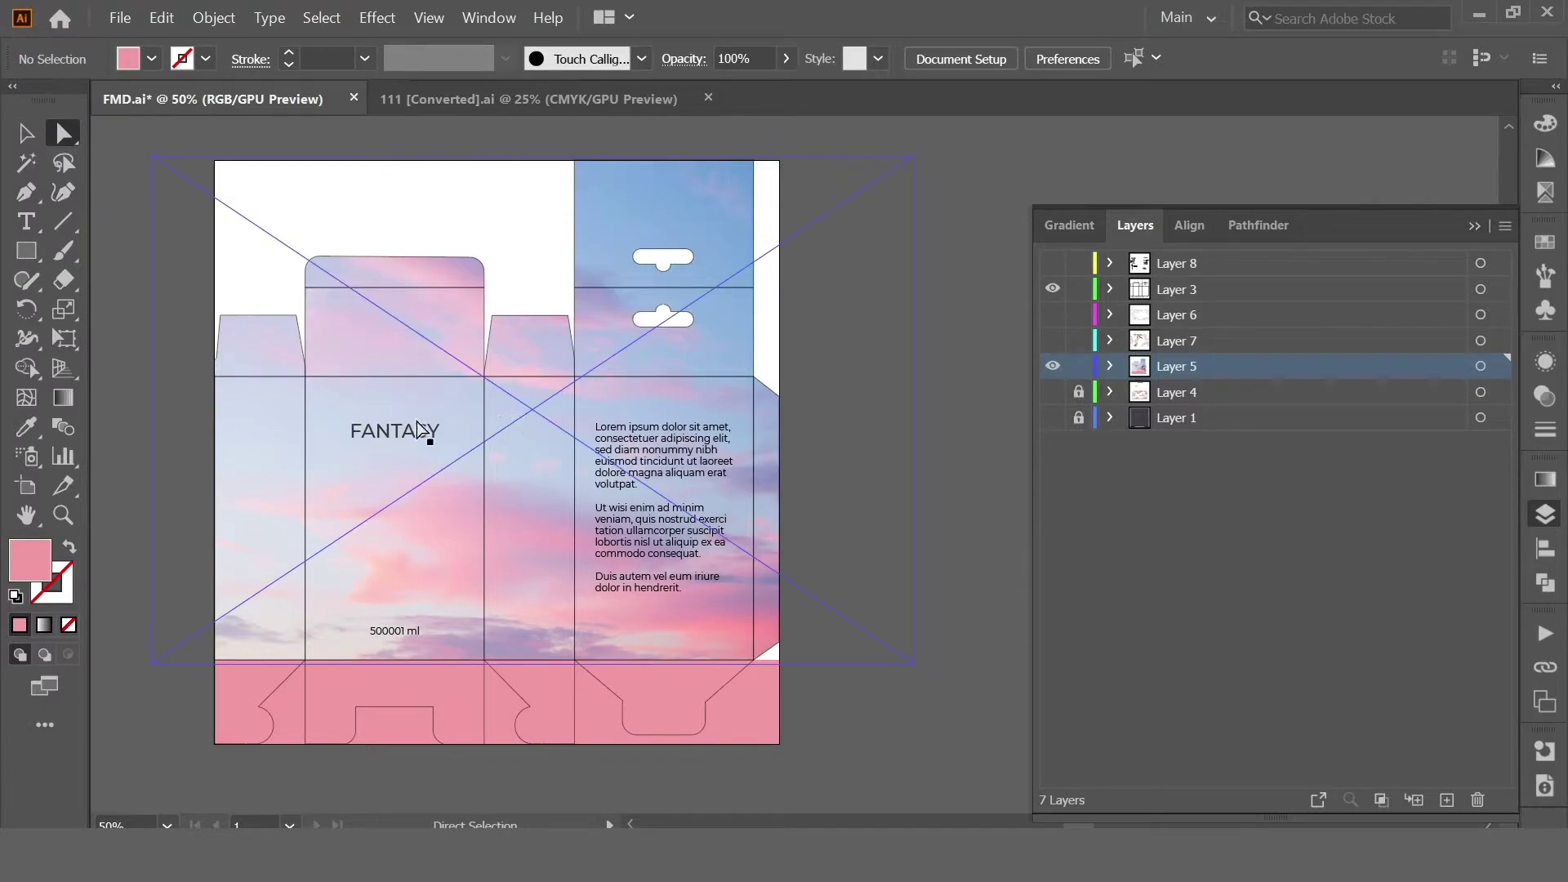
Hide Layer 3's dielines in the Layers panel.
left_click(1052, 290)
left_click(1053, 290)
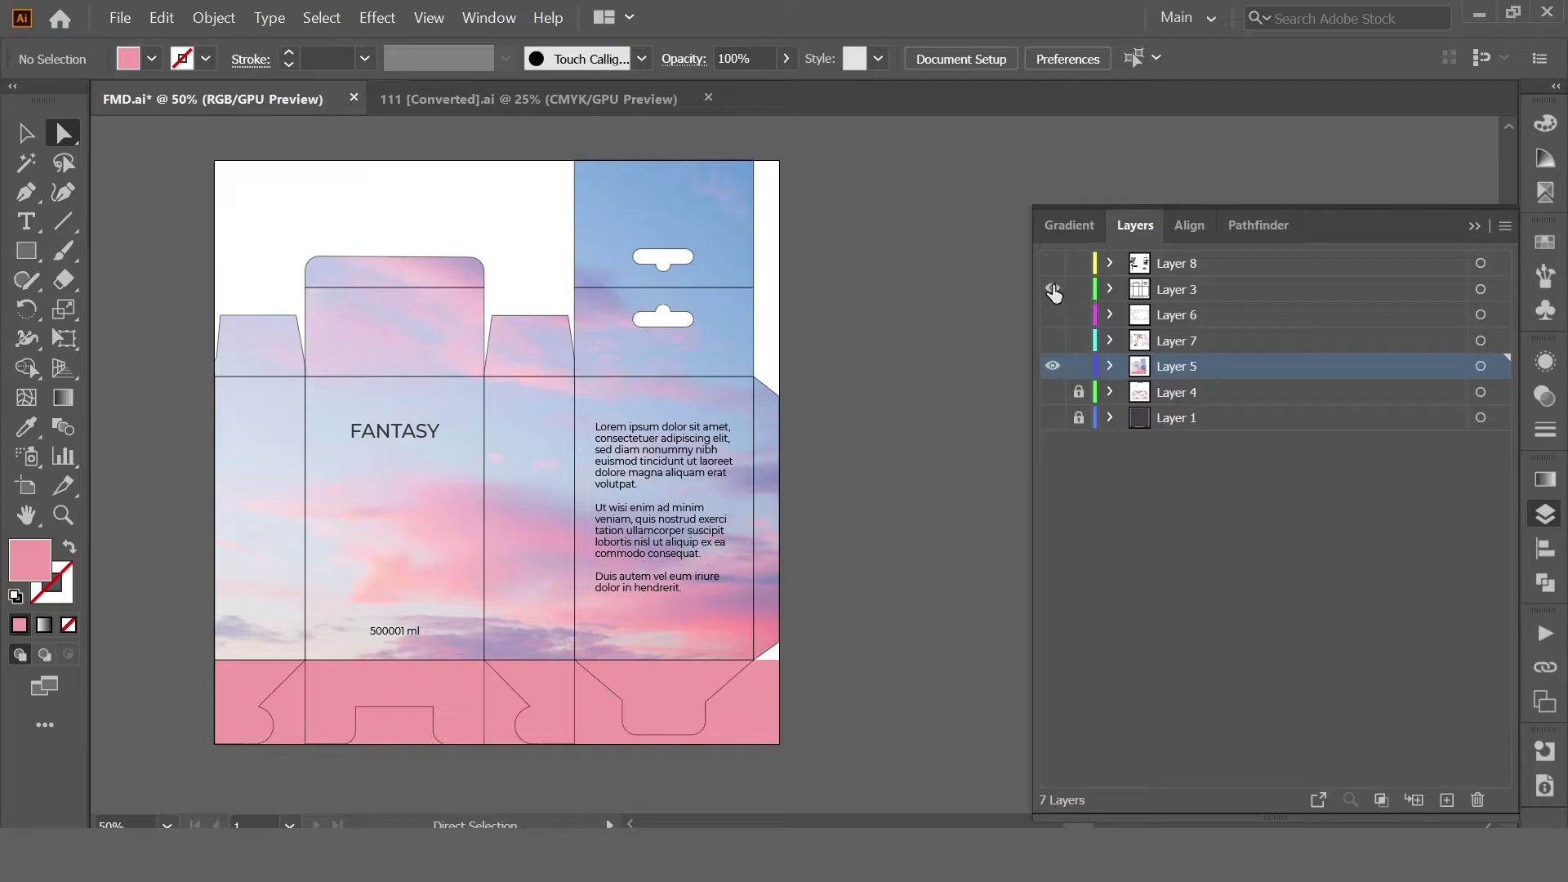
left_click(1053, 290)
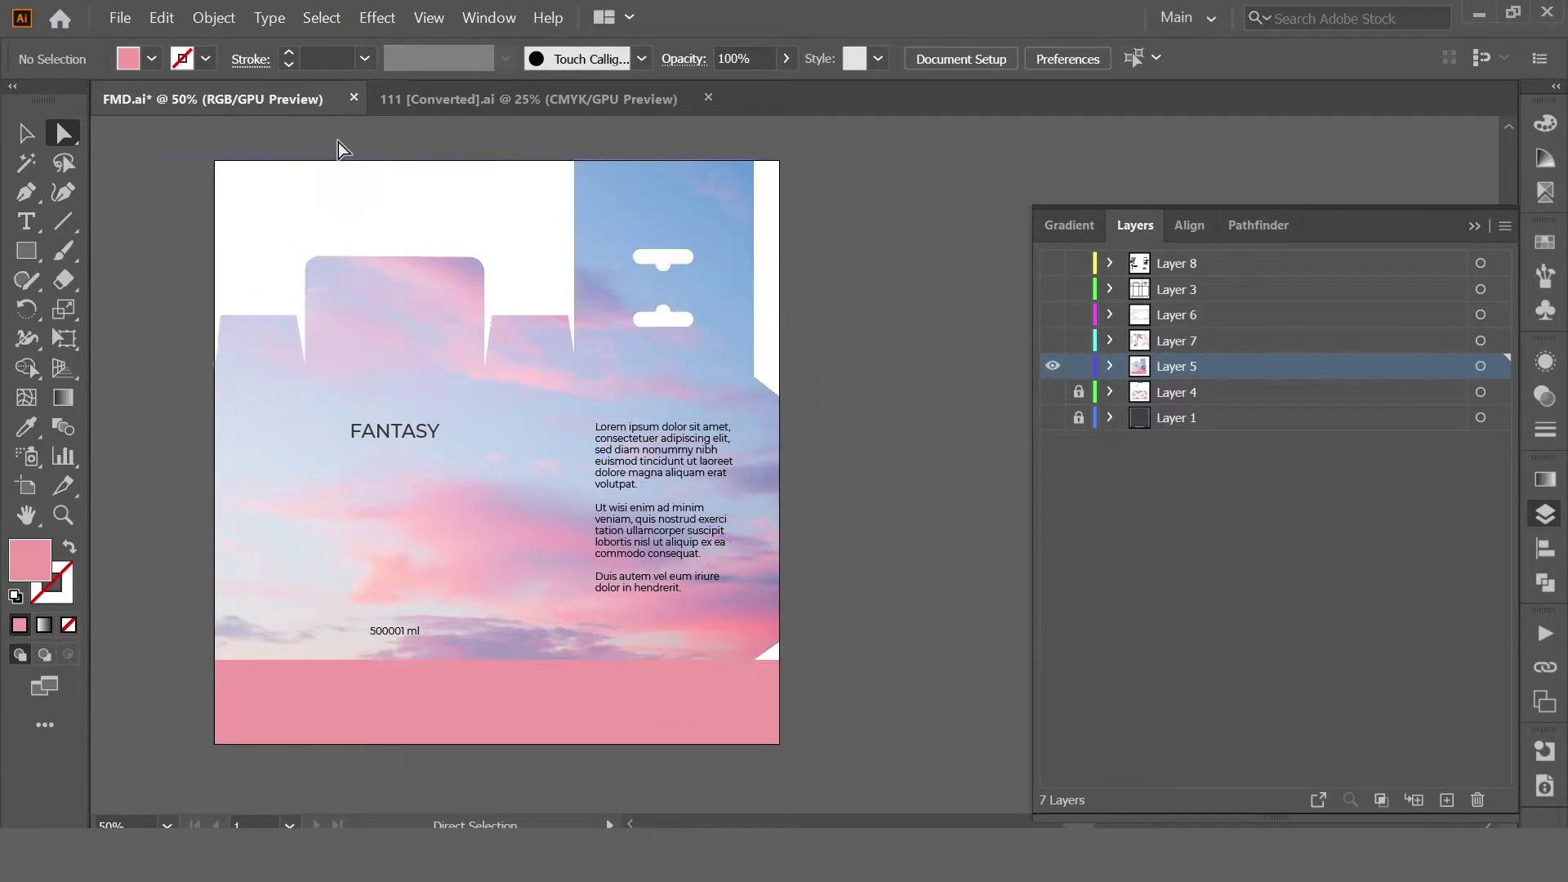
Confirm the document color mode is set to RGB Color.
left_click(123, 18)
left_click(123, 18)
left_click(120, 17)
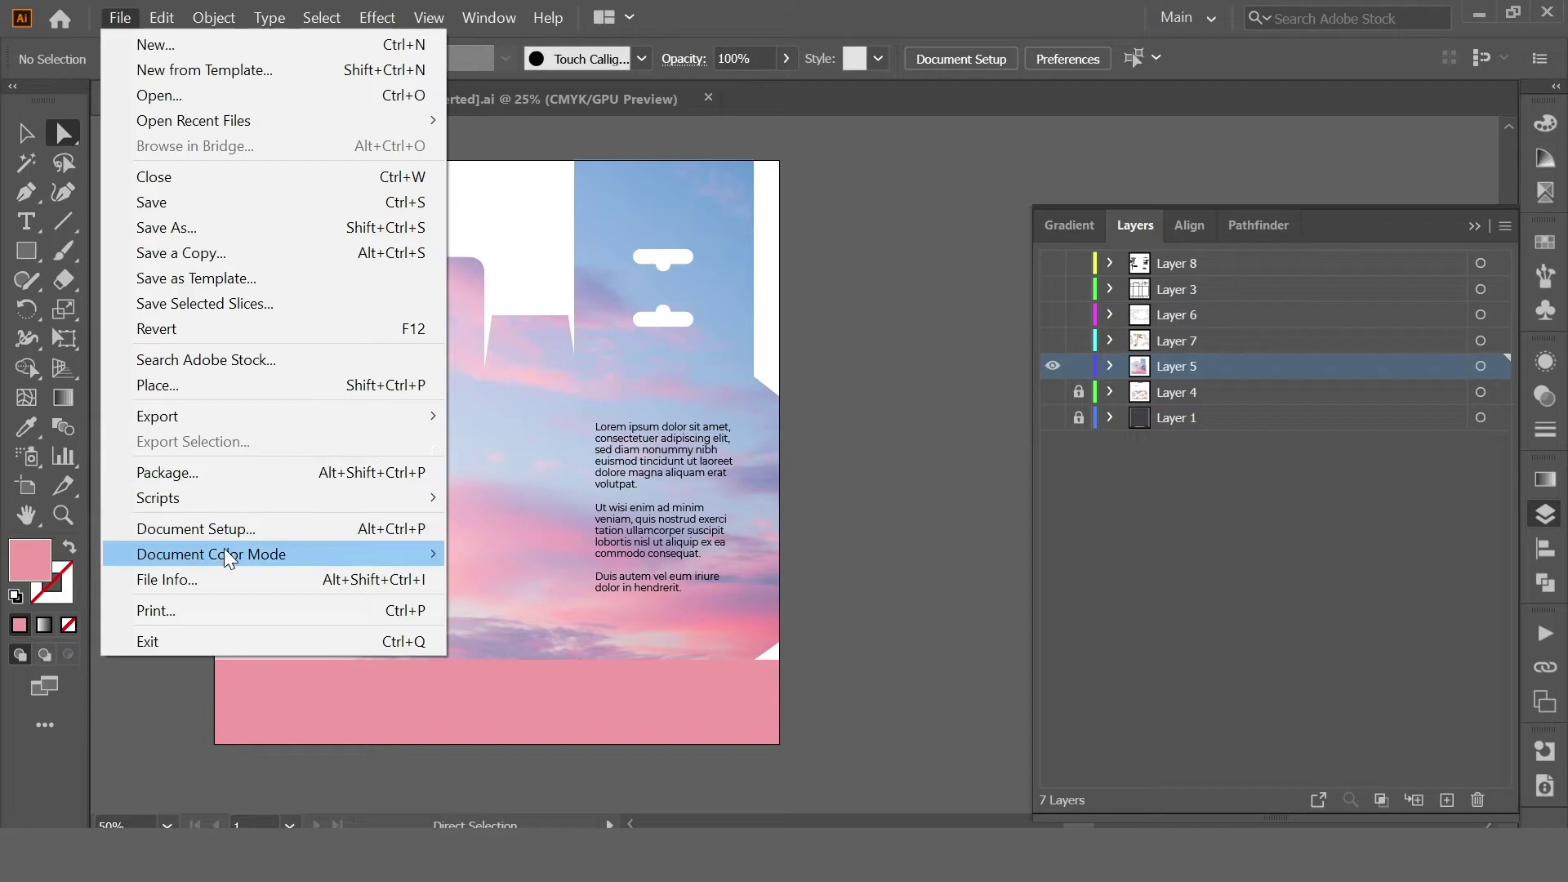
mouse_move(225, 553)
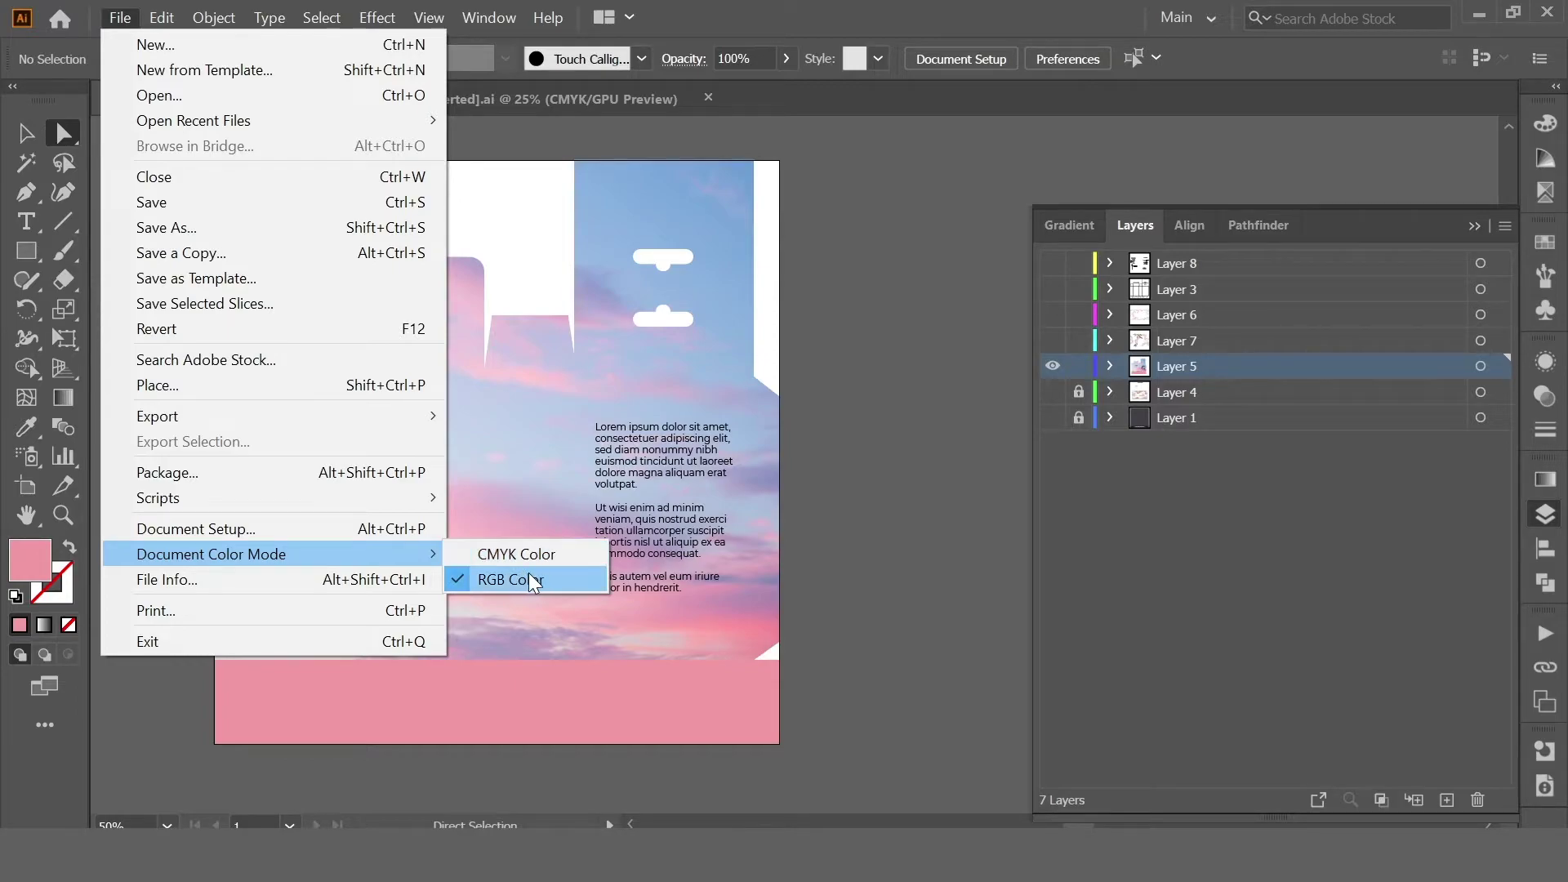
left_click(477, 578)
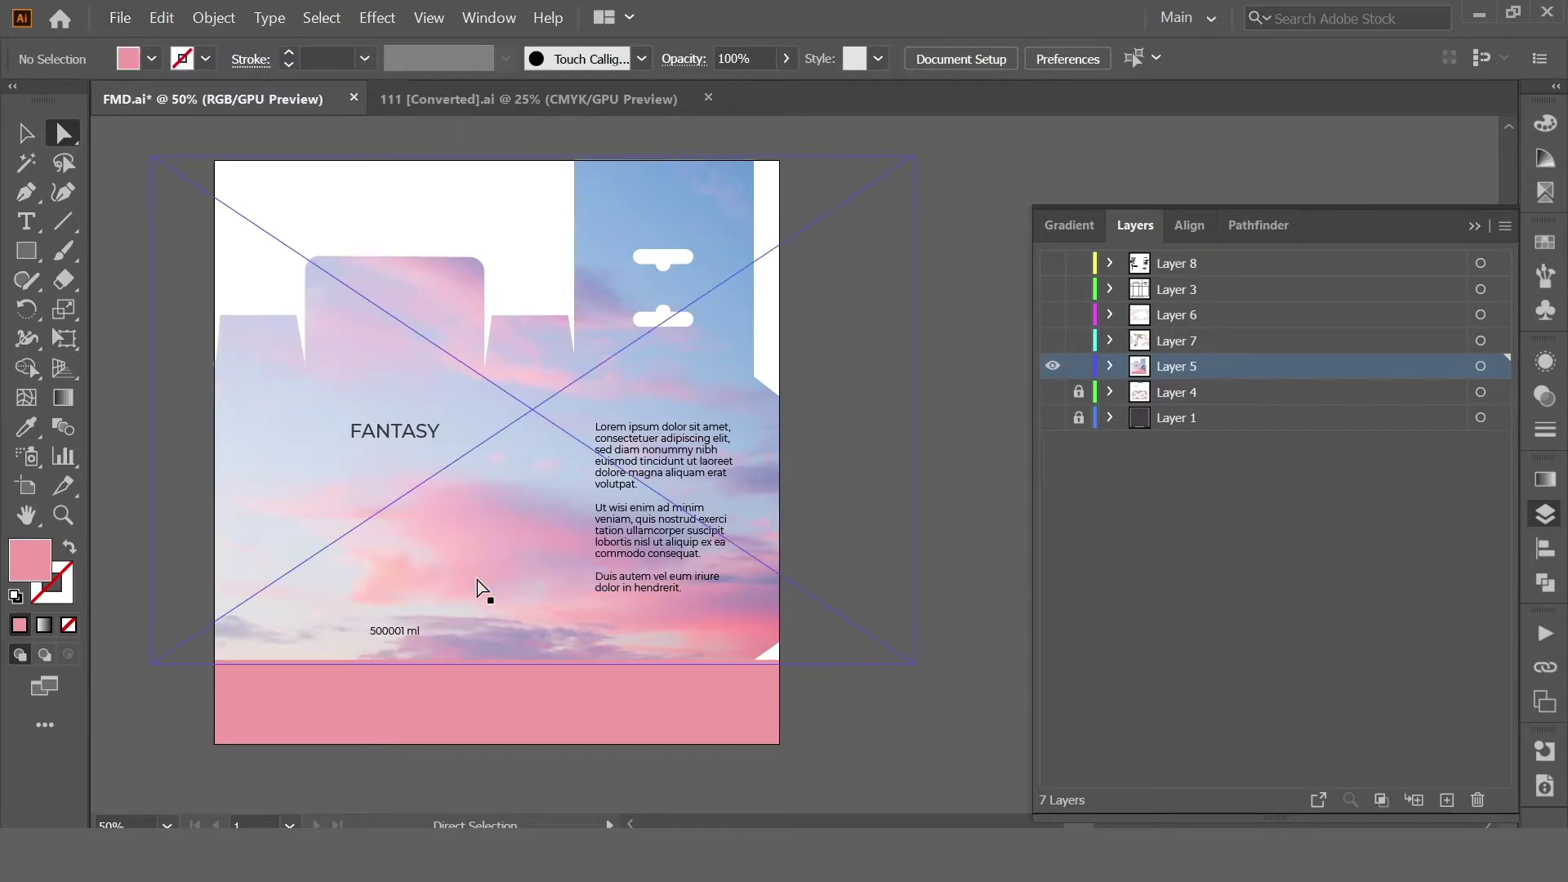
Save As Illustrator EPS into the More than 8K res folder.
left_click(119, 19)
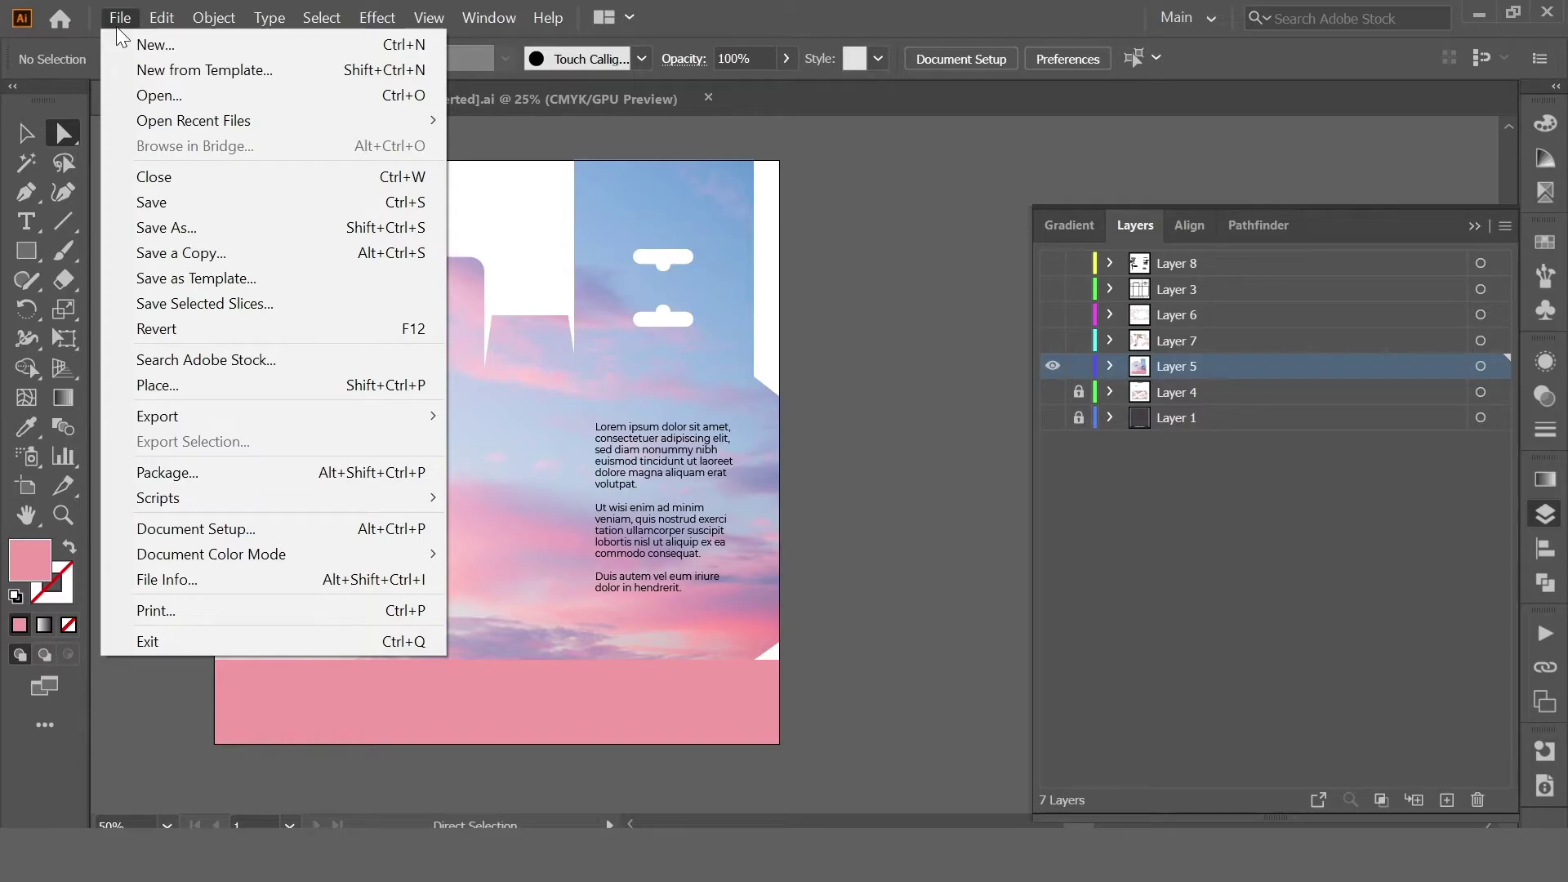
left_click(169, 215)
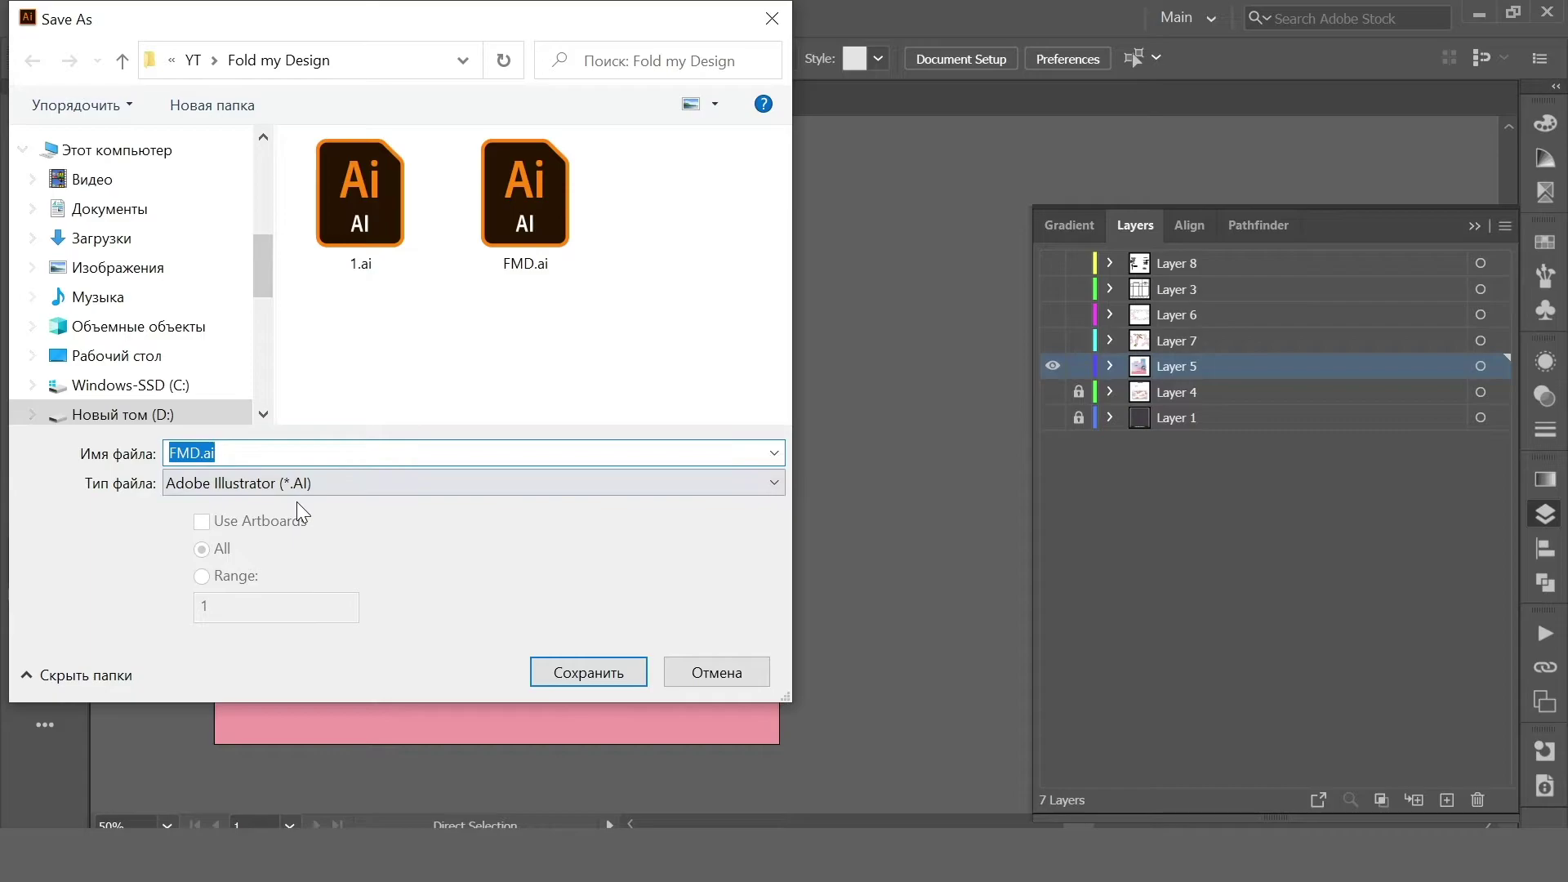
left_click(287, 487)
left_click(295, 549)
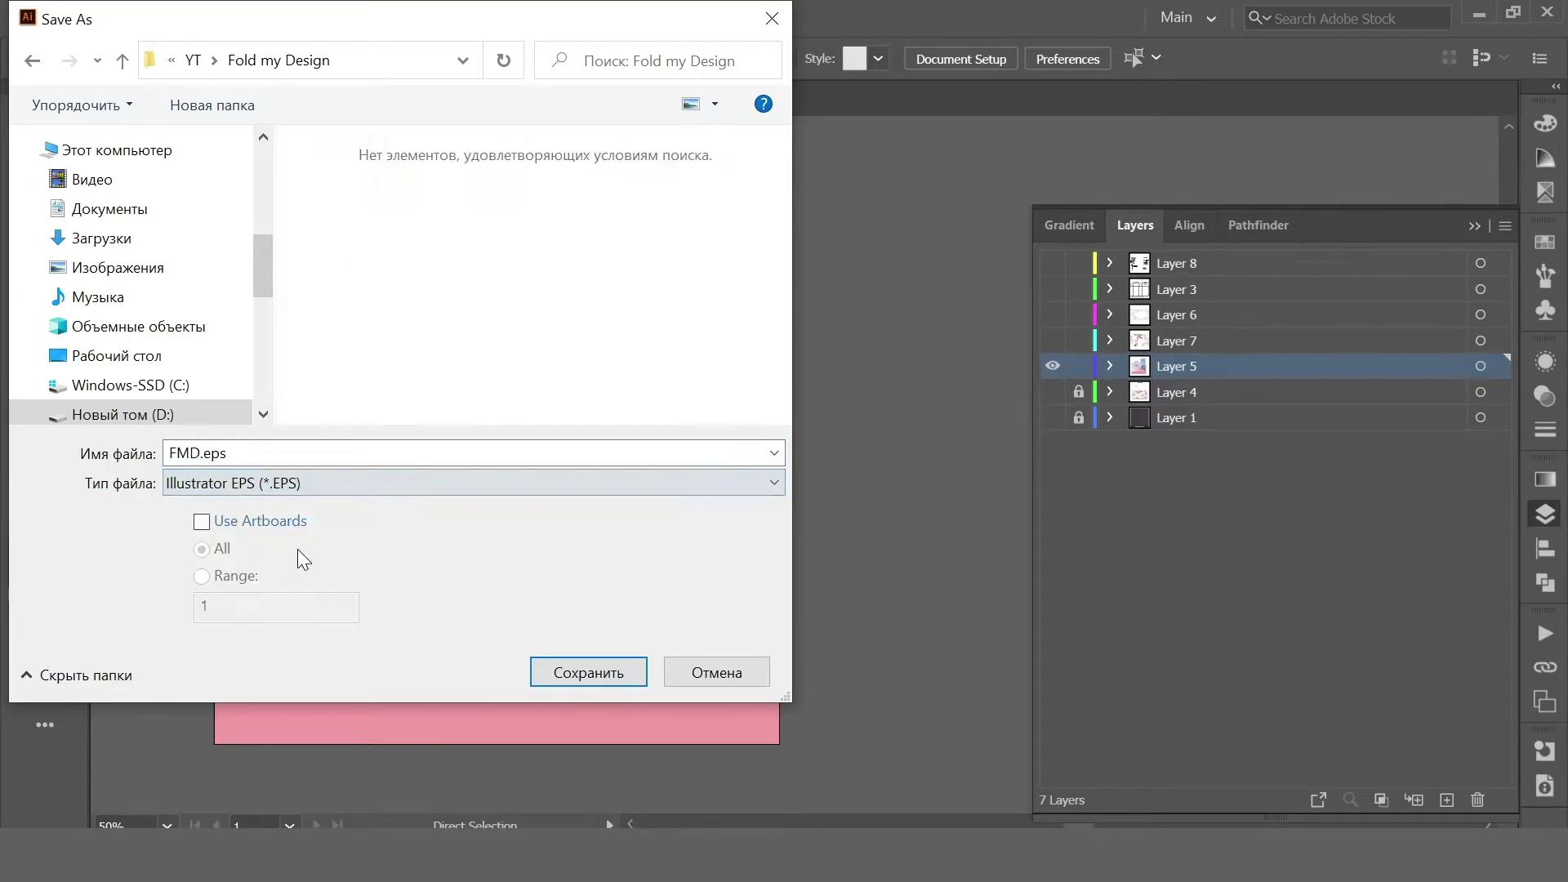
left_click(196, 61)
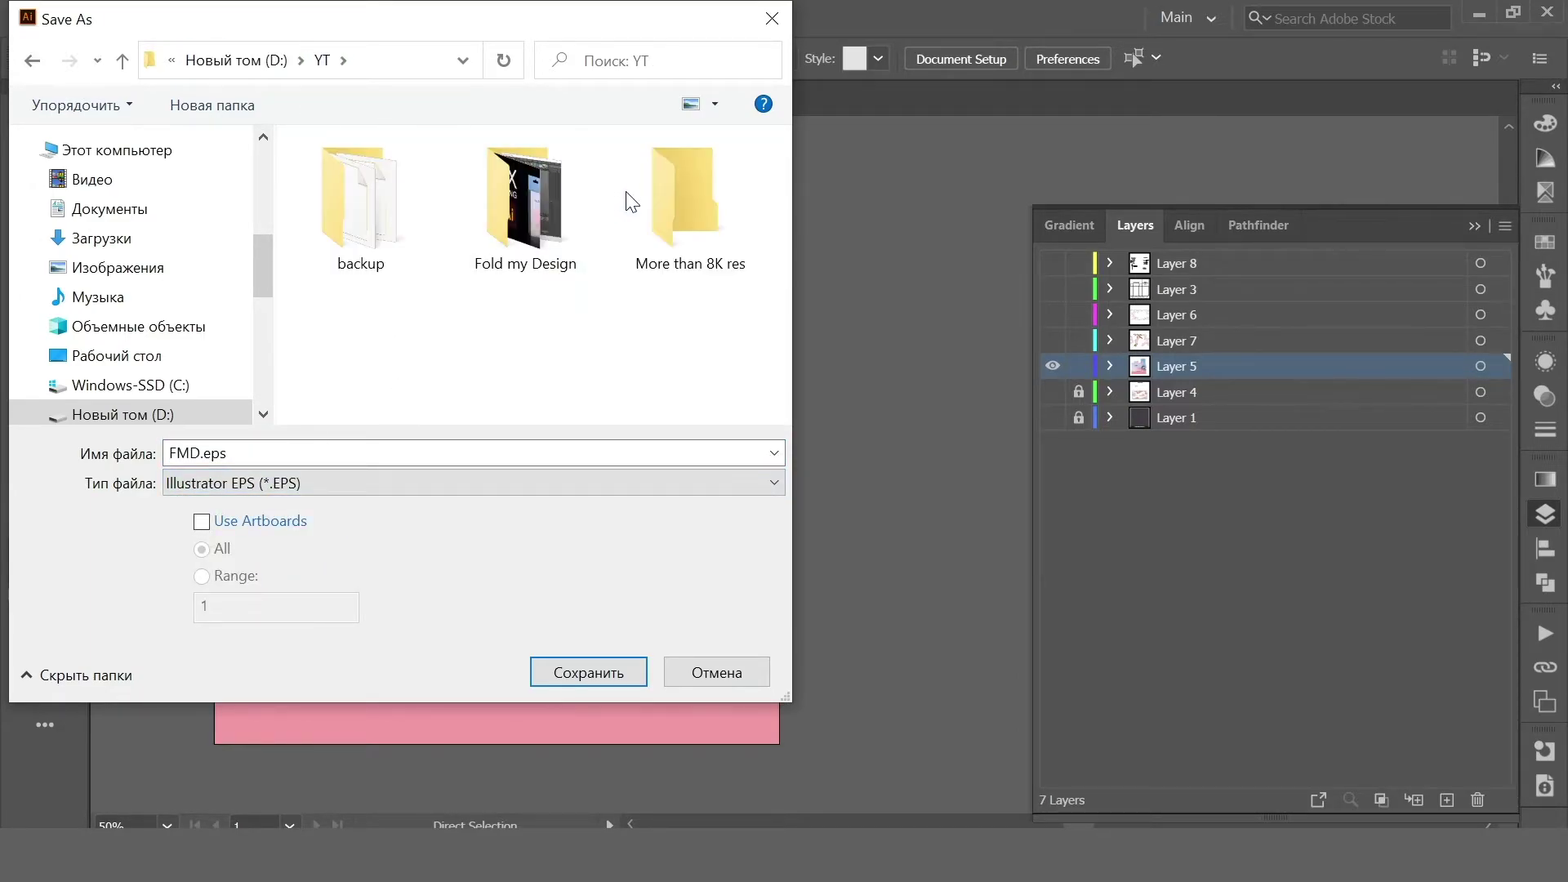
left_click(677, 203)
double_click(677, 203)
Rename the file to 1.eps and enable Use Artboards with range 1.
left_click(194, 452)
double_click(193, 452)
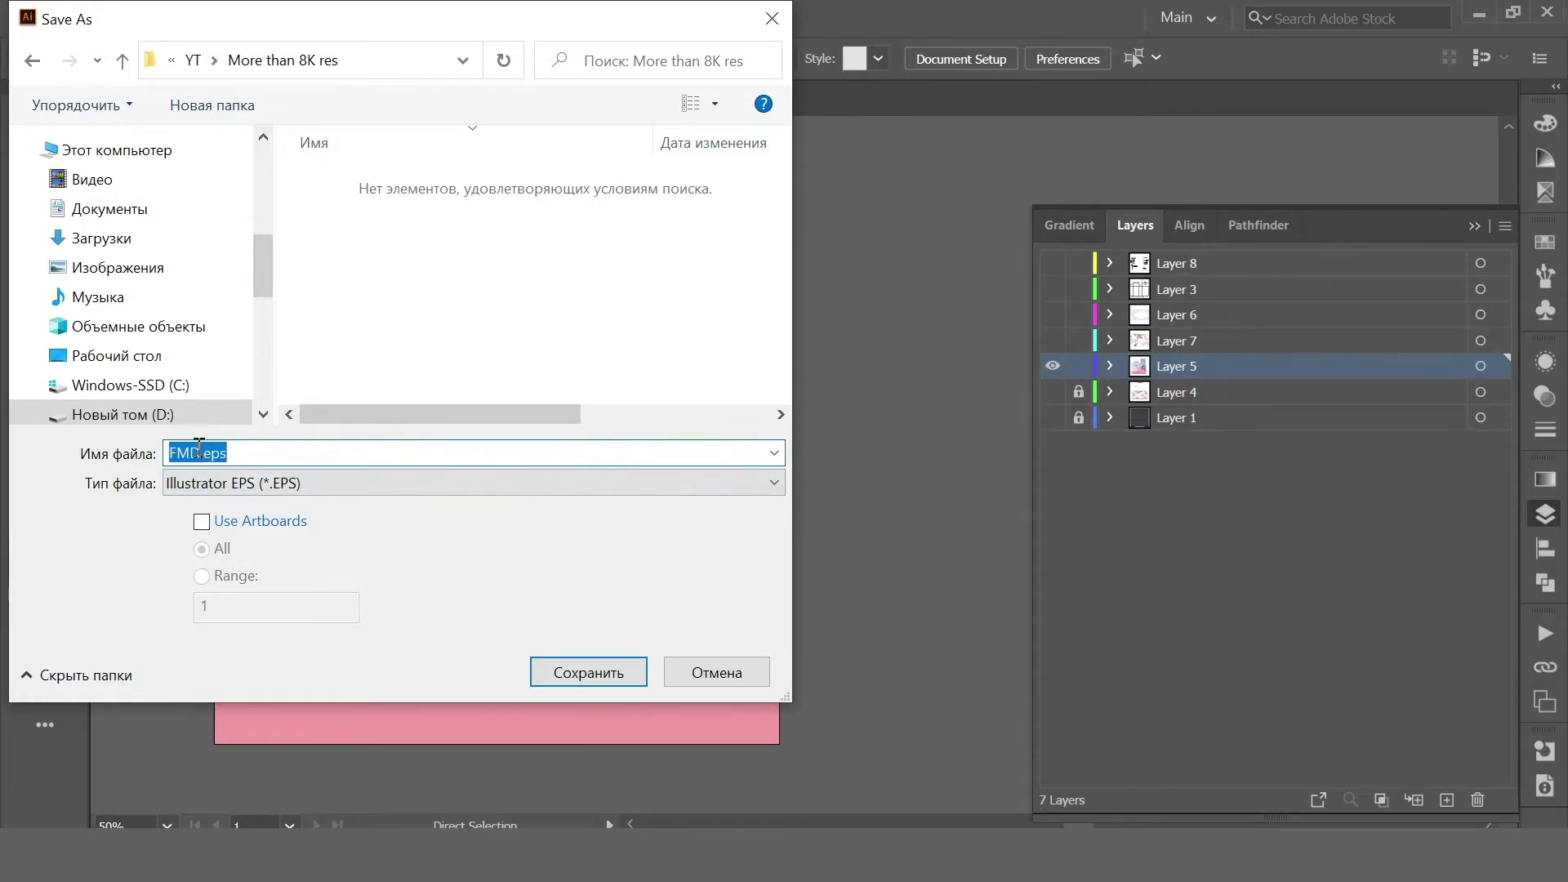
left_click_drag(200, 453, 169, 452)
type("1")
left_click(204, 521)
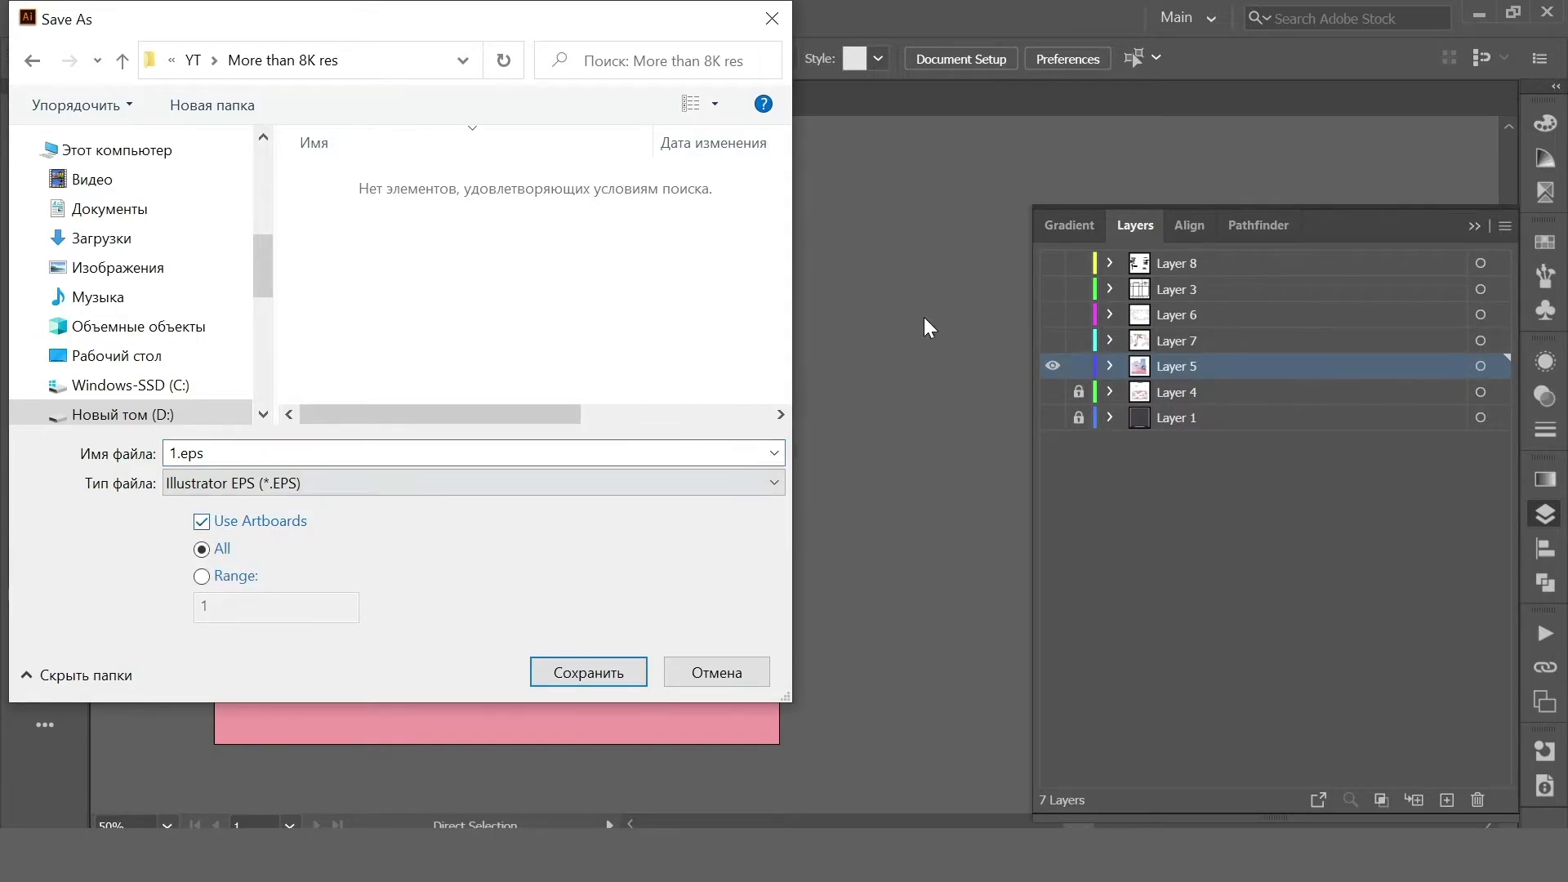
left_click_drag(545, 21, 1077, 147)
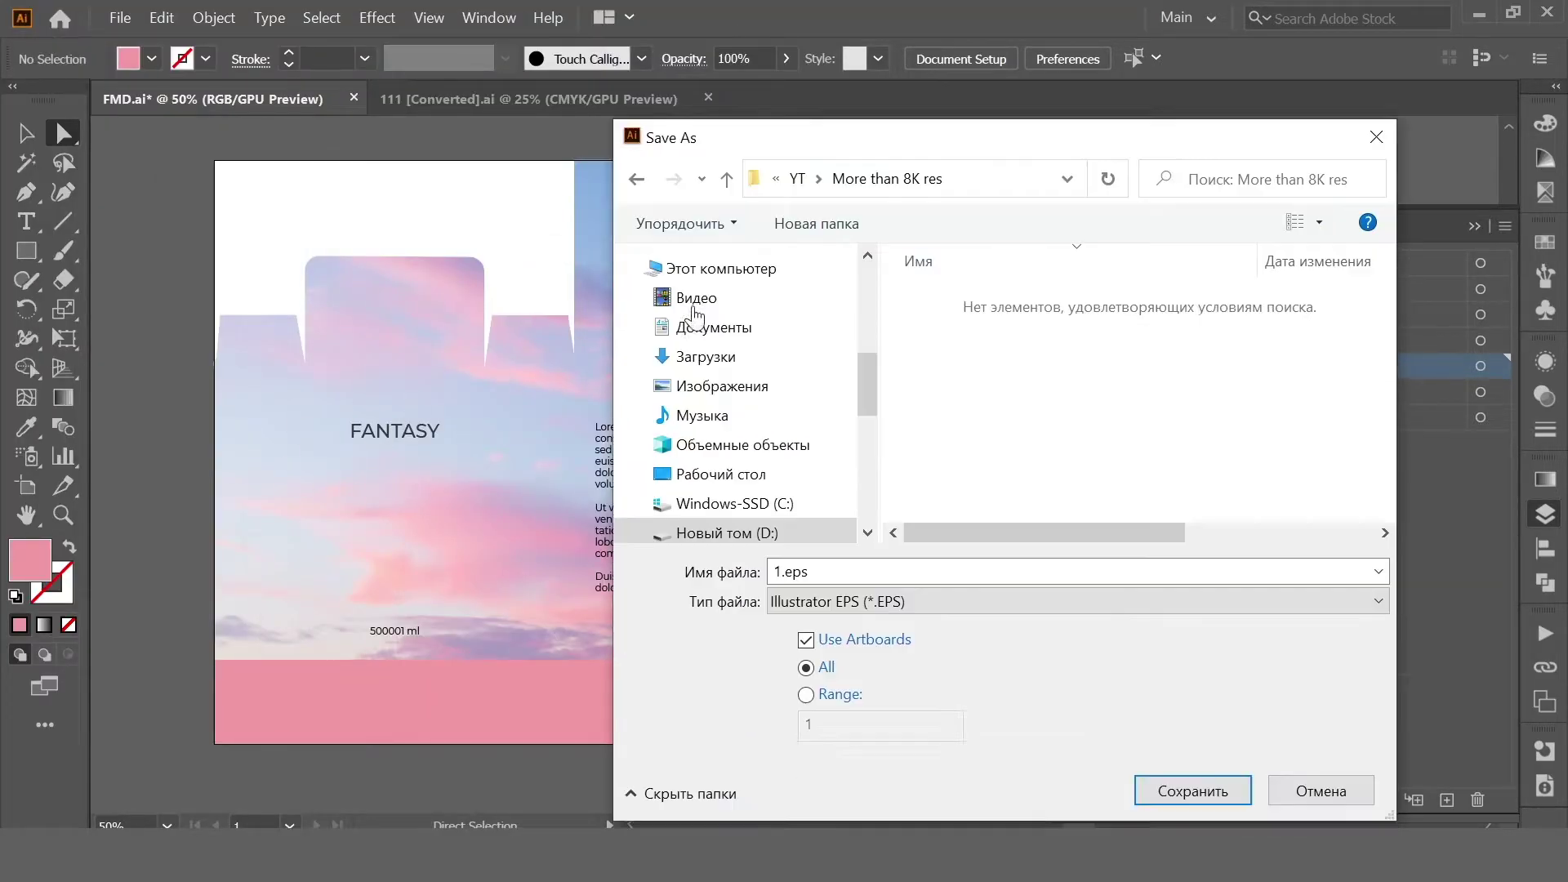
left_click_drag(875, 140, 479, 57)
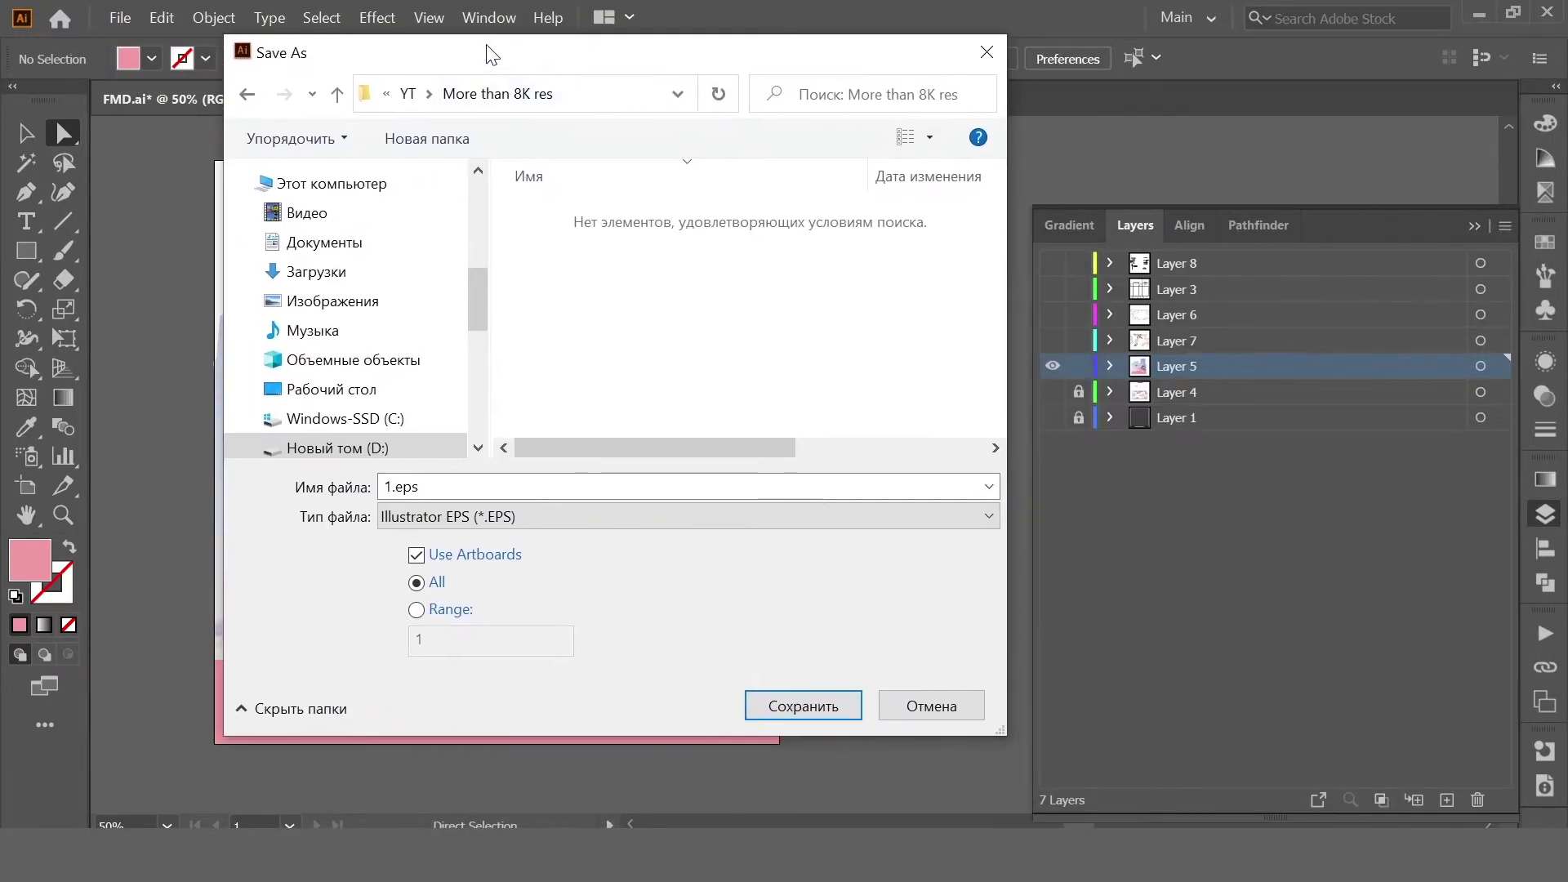
left_click(411, 611)
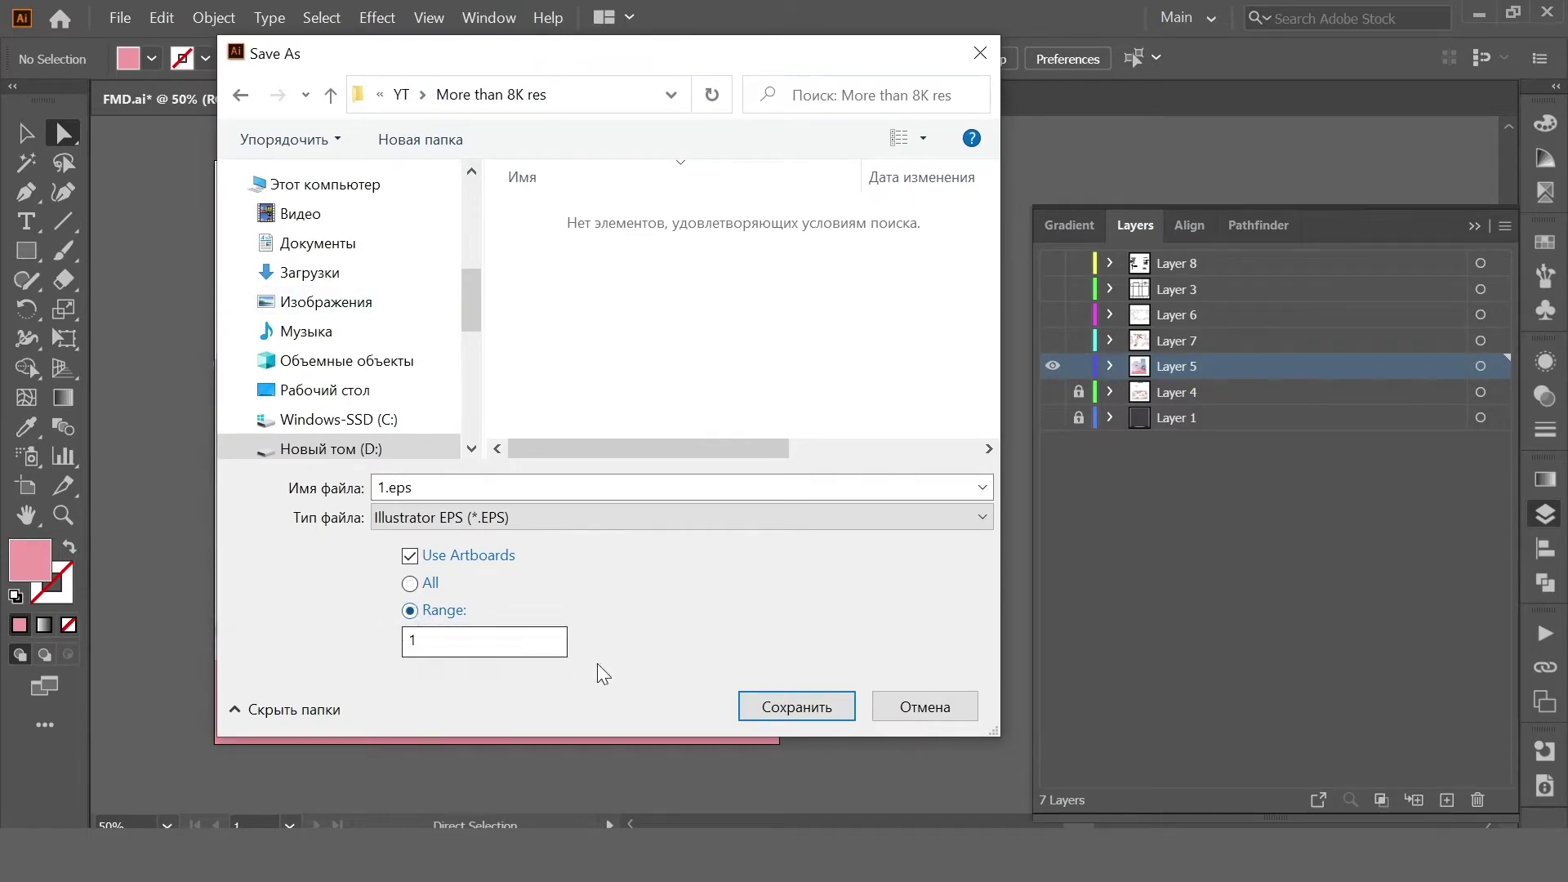
Save 1.eps using the [High Resolution] transparency preset in EPS Options.
left_click(796, 708)
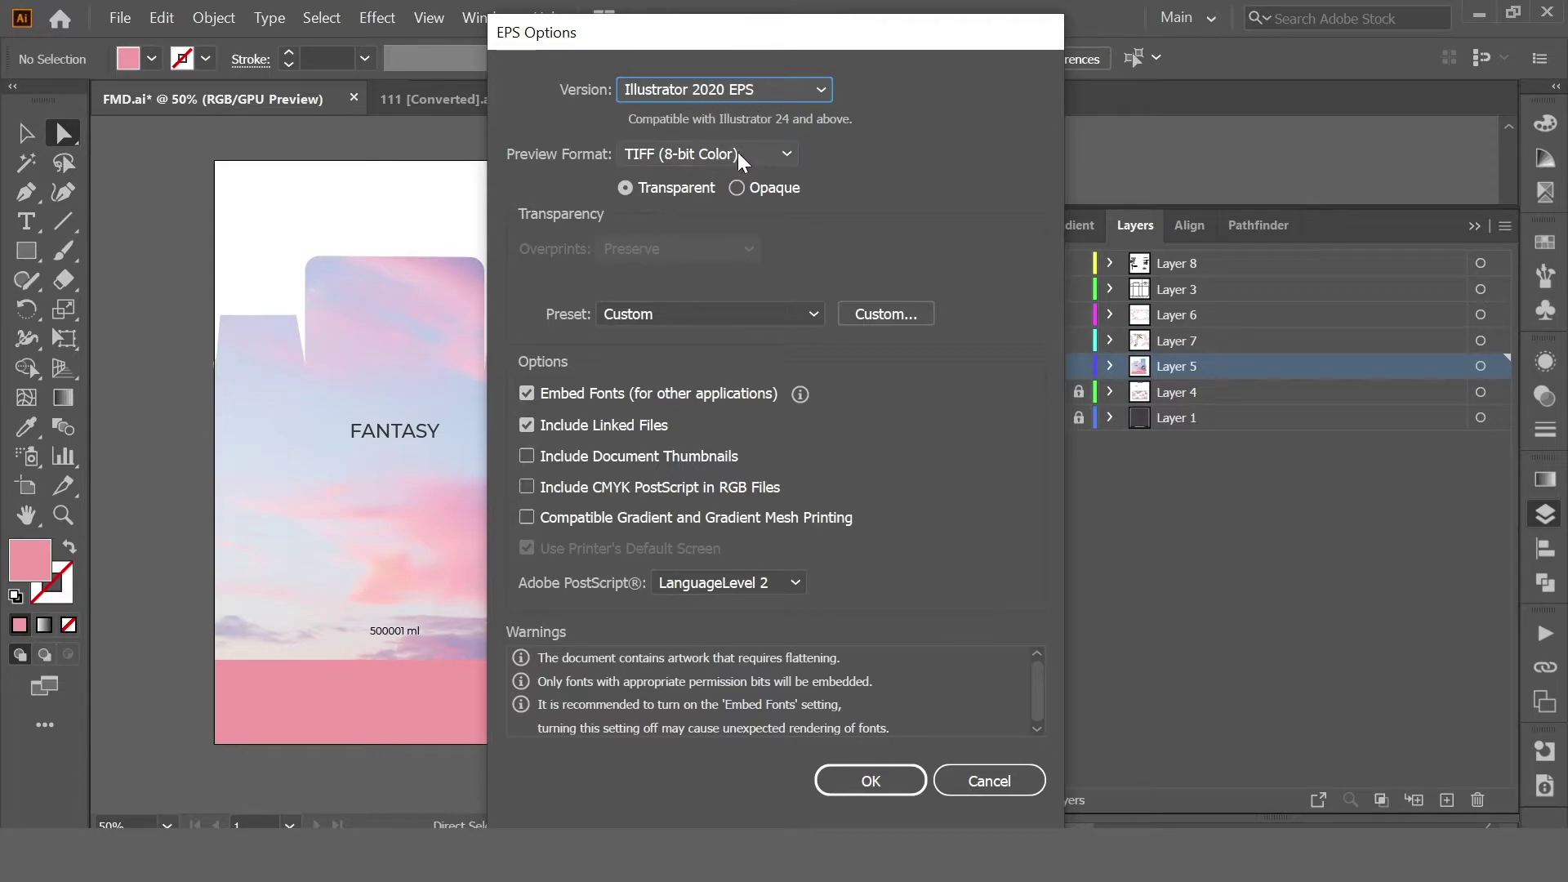
left_click(707, 321)
left_click(694, 366)
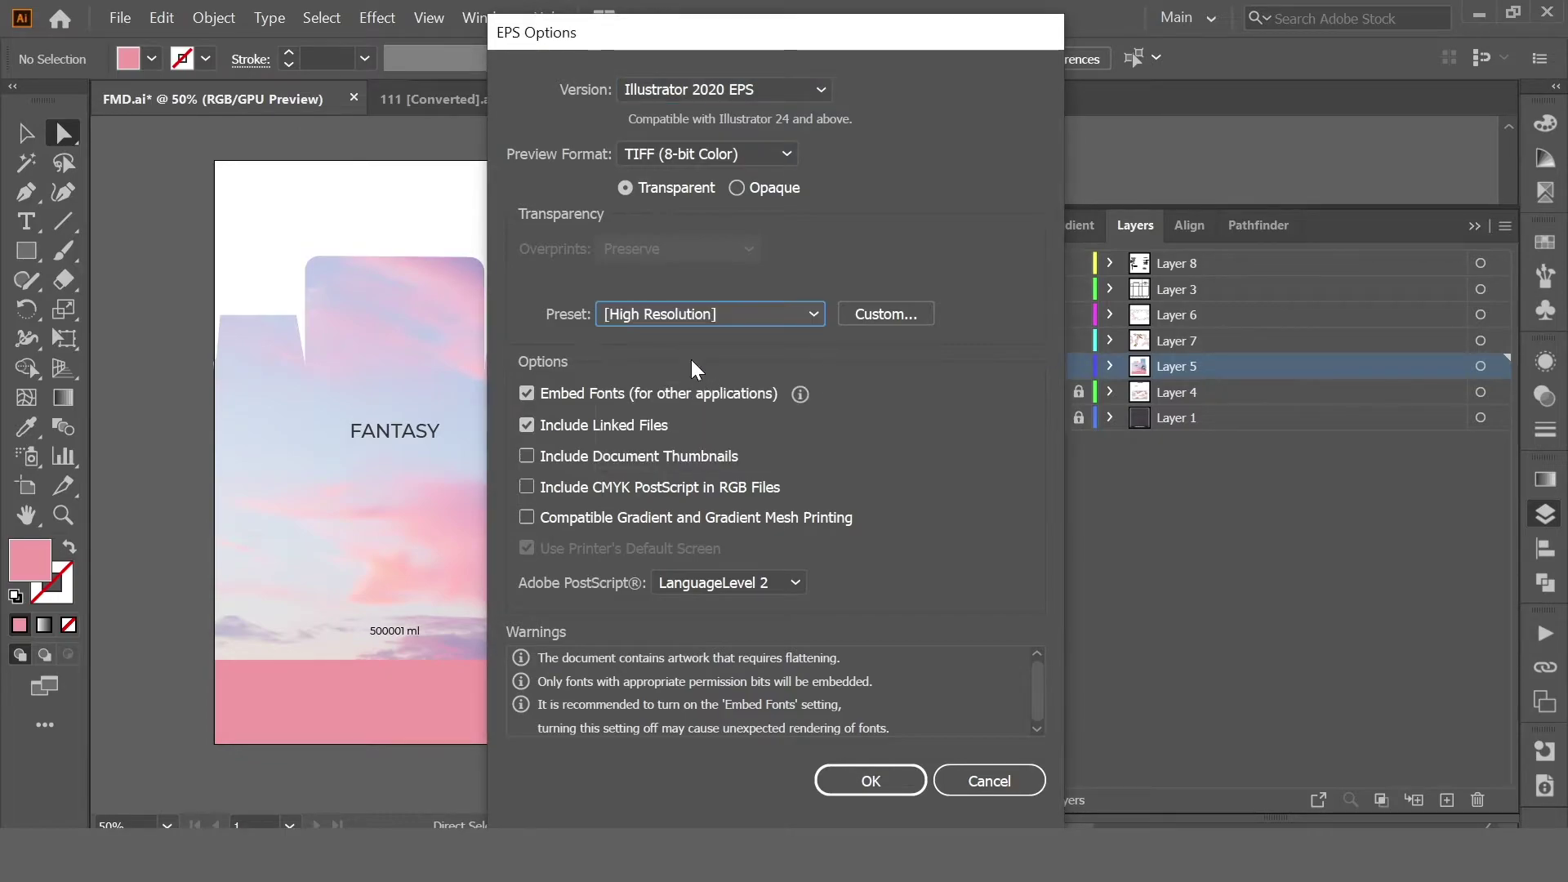
left_click(855, 782)
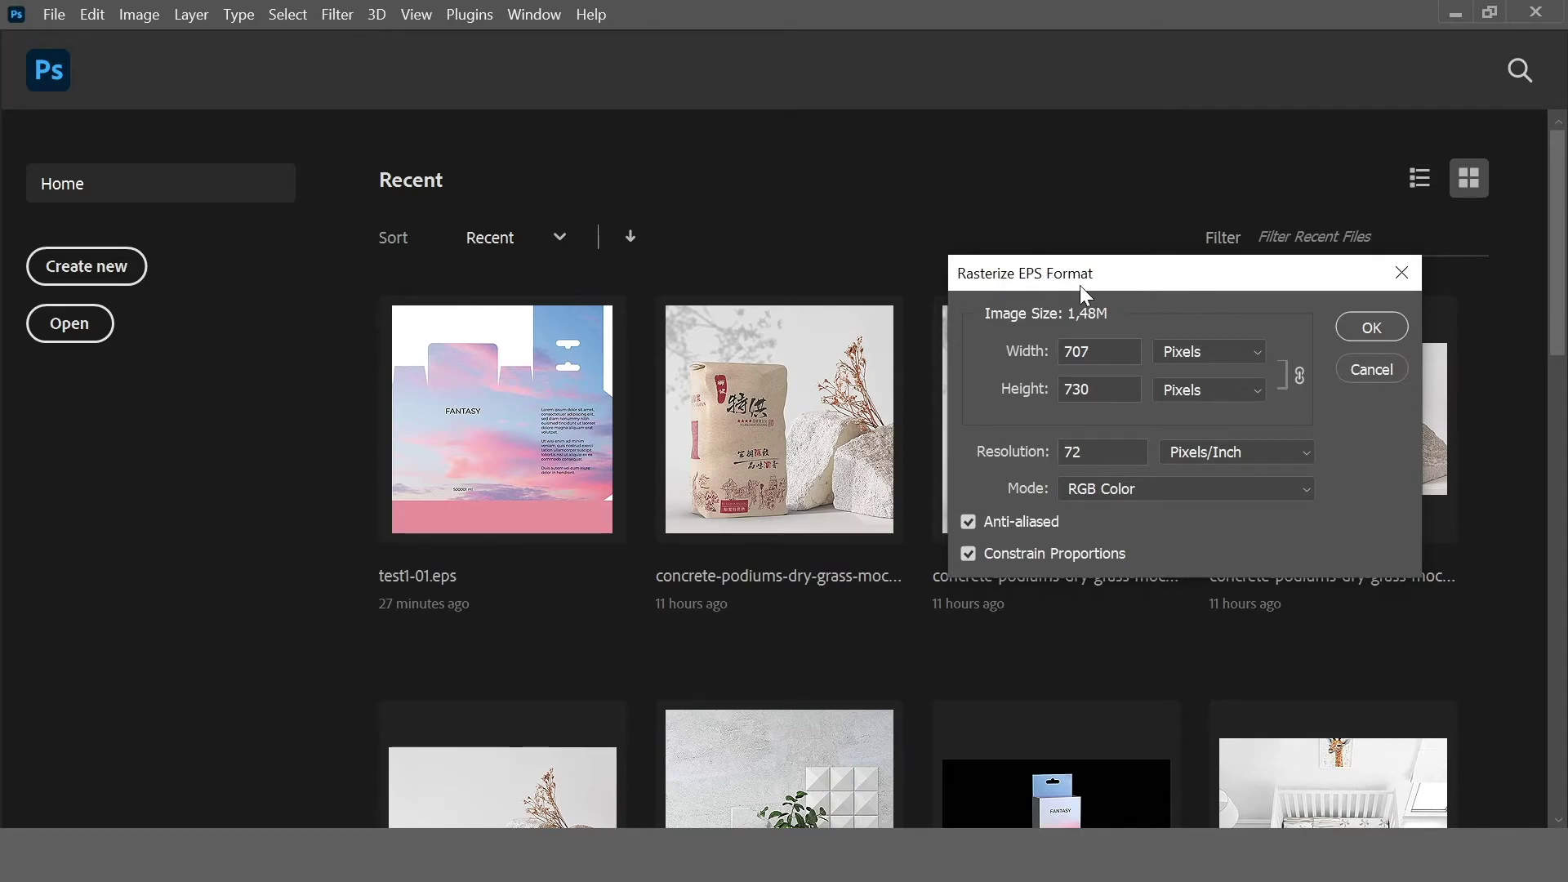
Rasterize the EPS at 14000 px wide, giving 14000 × 14459 px at 72 ppi.
double_click(1095, 349)
type("14000")
left_click(1372, 327)
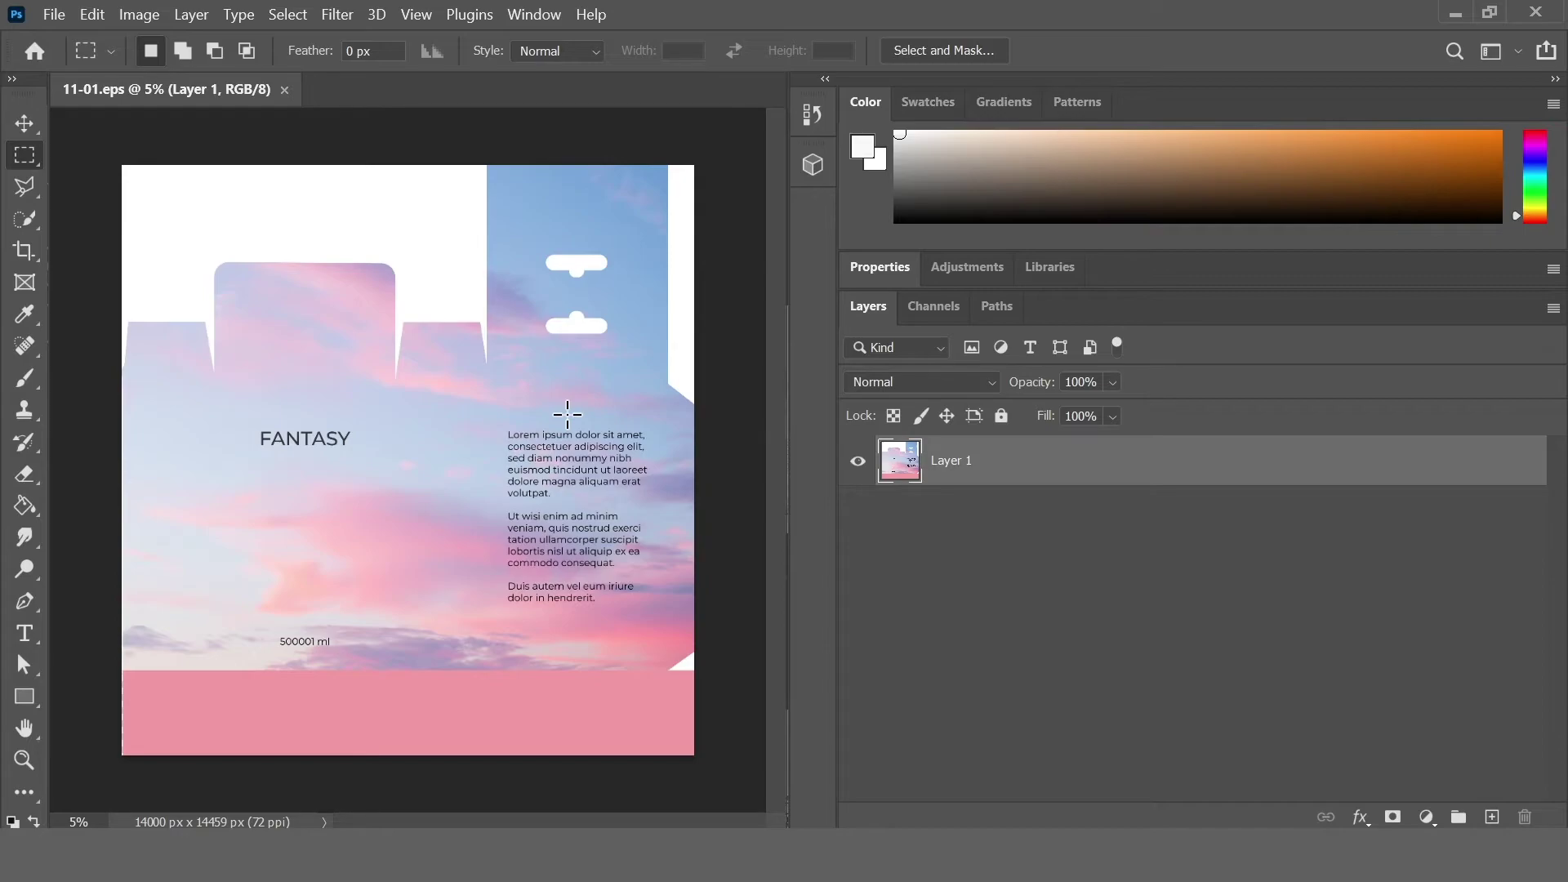
scroll(279, 441, "up", 1)
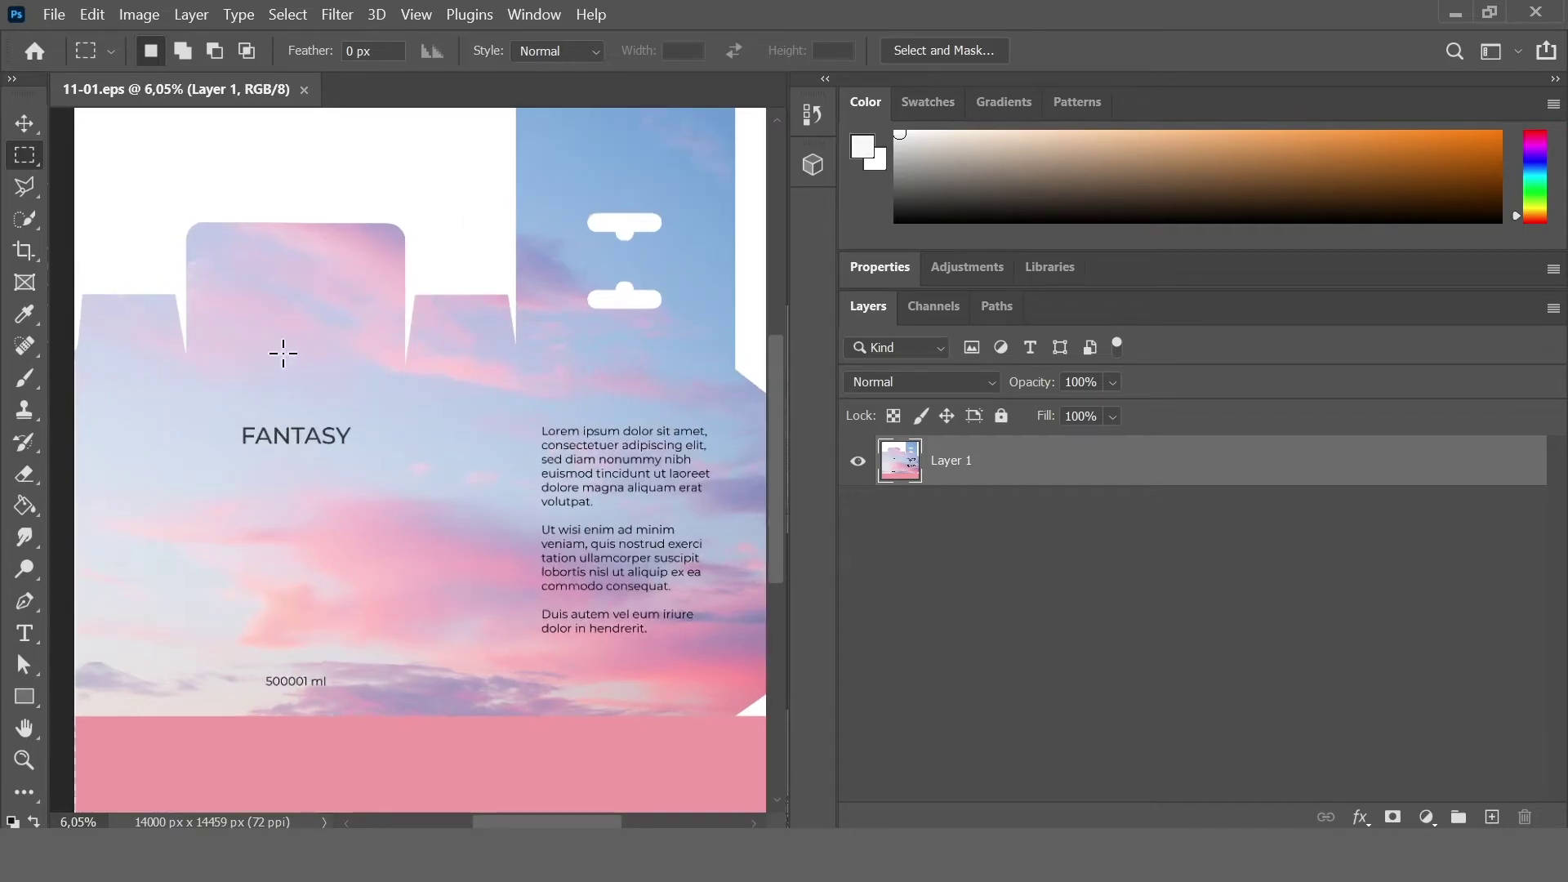
left_click(139, 15)
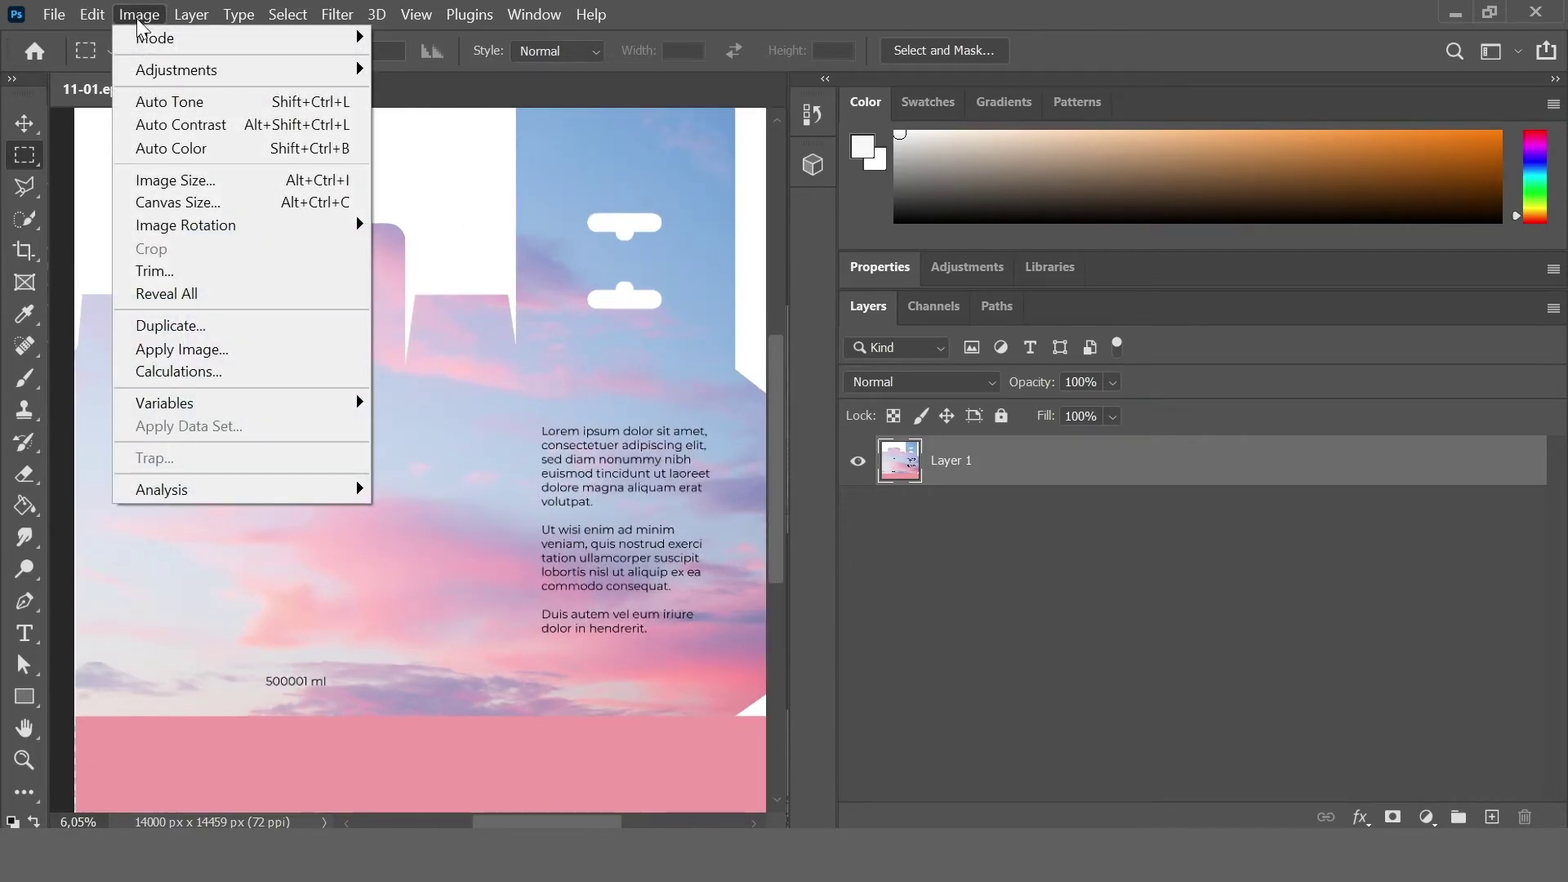
left_click(219, 182)
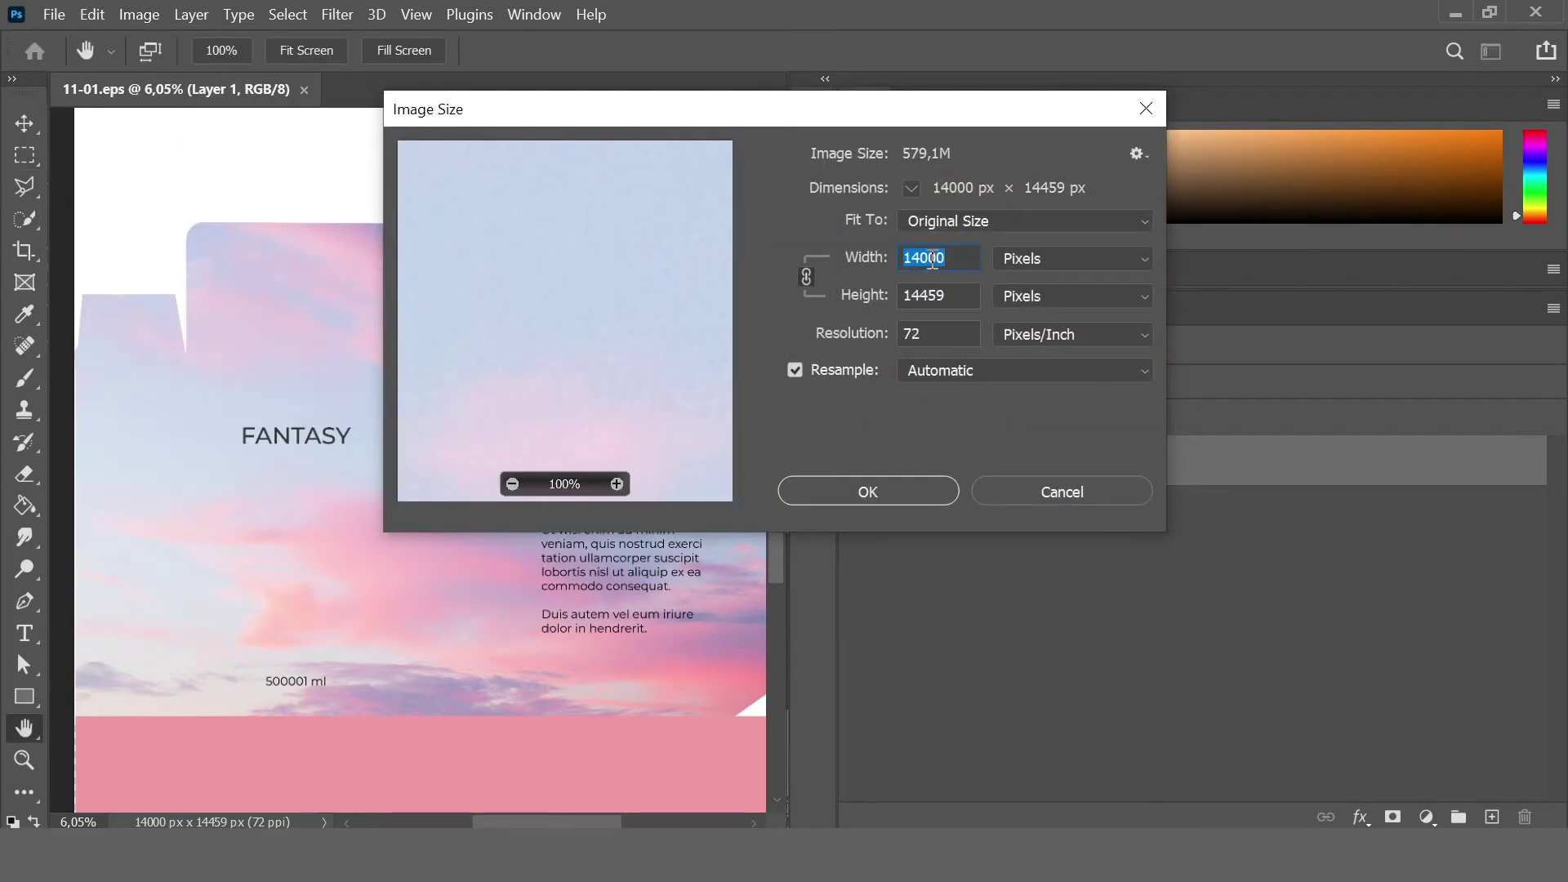
left_click(953, 258)
double_click(953, 258)
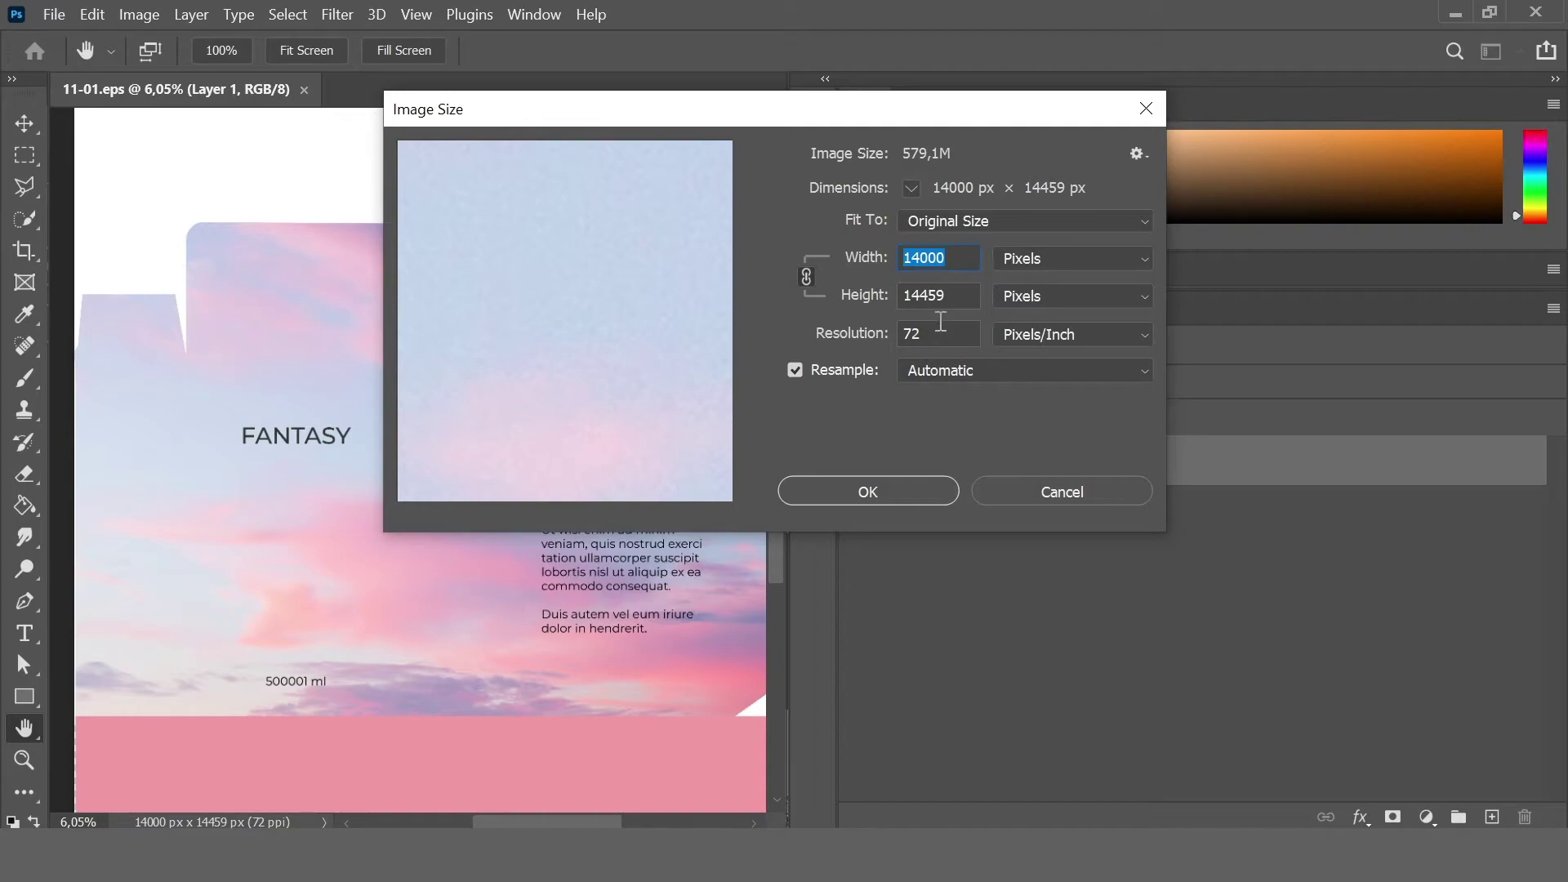
left_click(1047, 502)
Zoom in on the FANTASY lettering to inspect its pixel edges, then zoom back out.
scroll(237, 435, "up", 5, "alt")
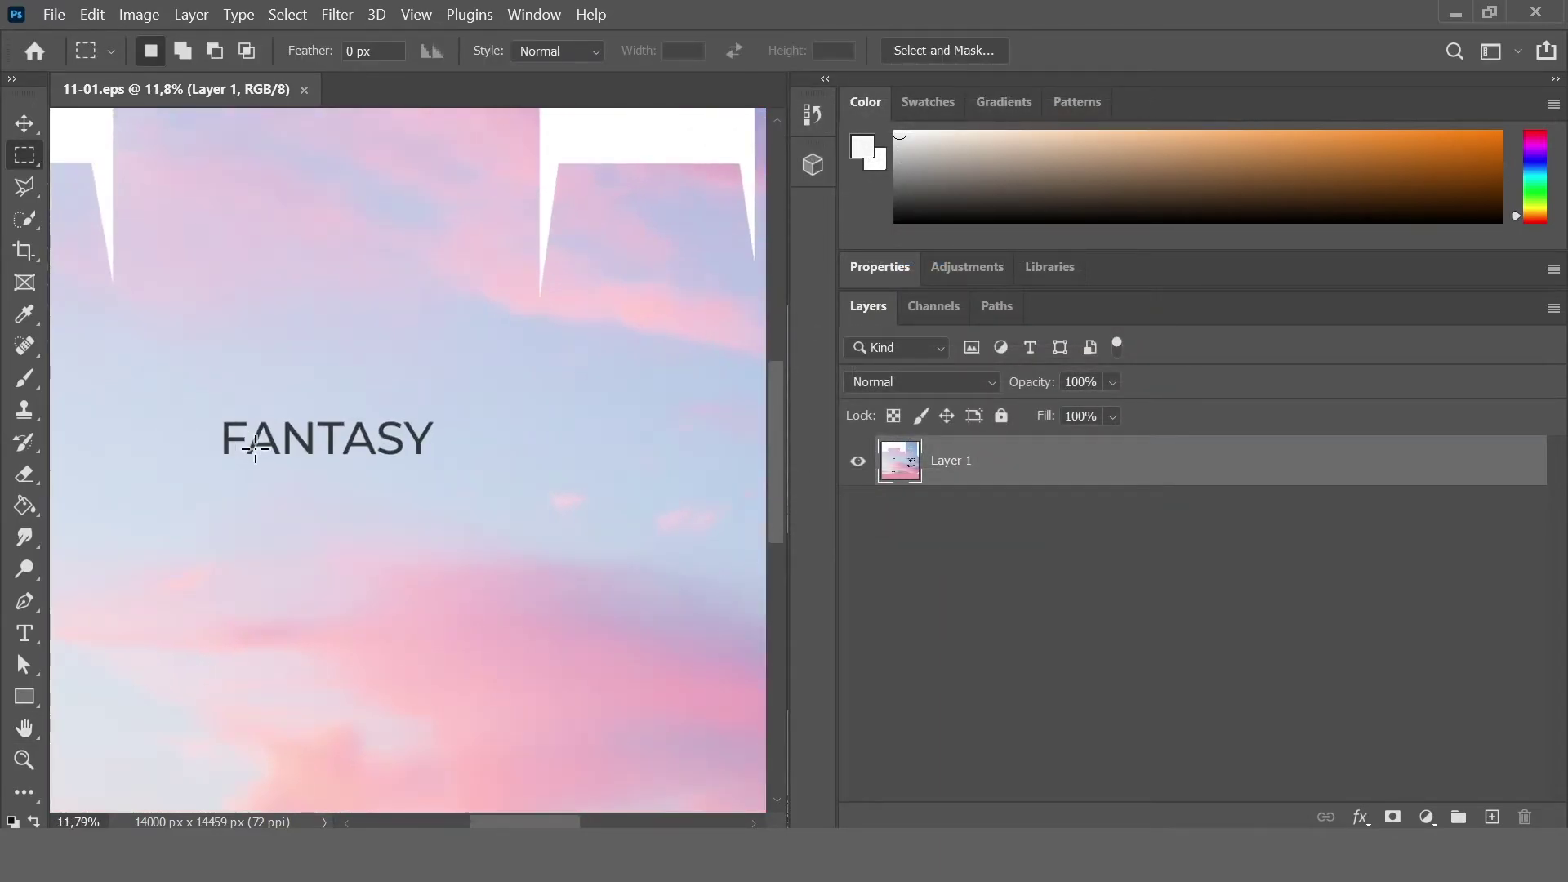
scroll(236, 435, "up", 4, "alt")
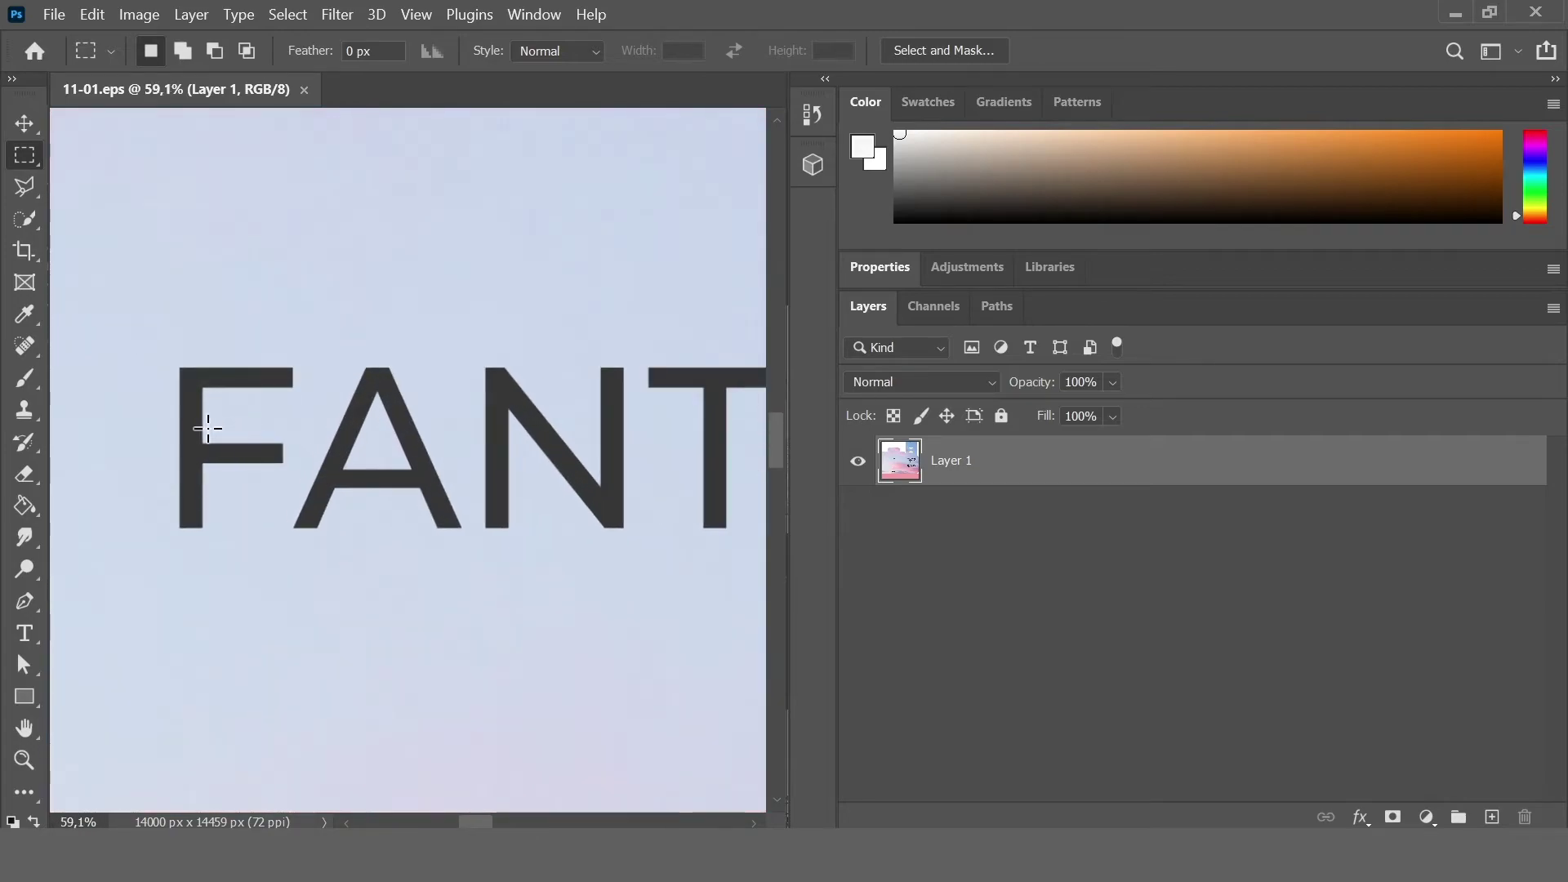
scroll(199, 384, "down", 2, "alt")
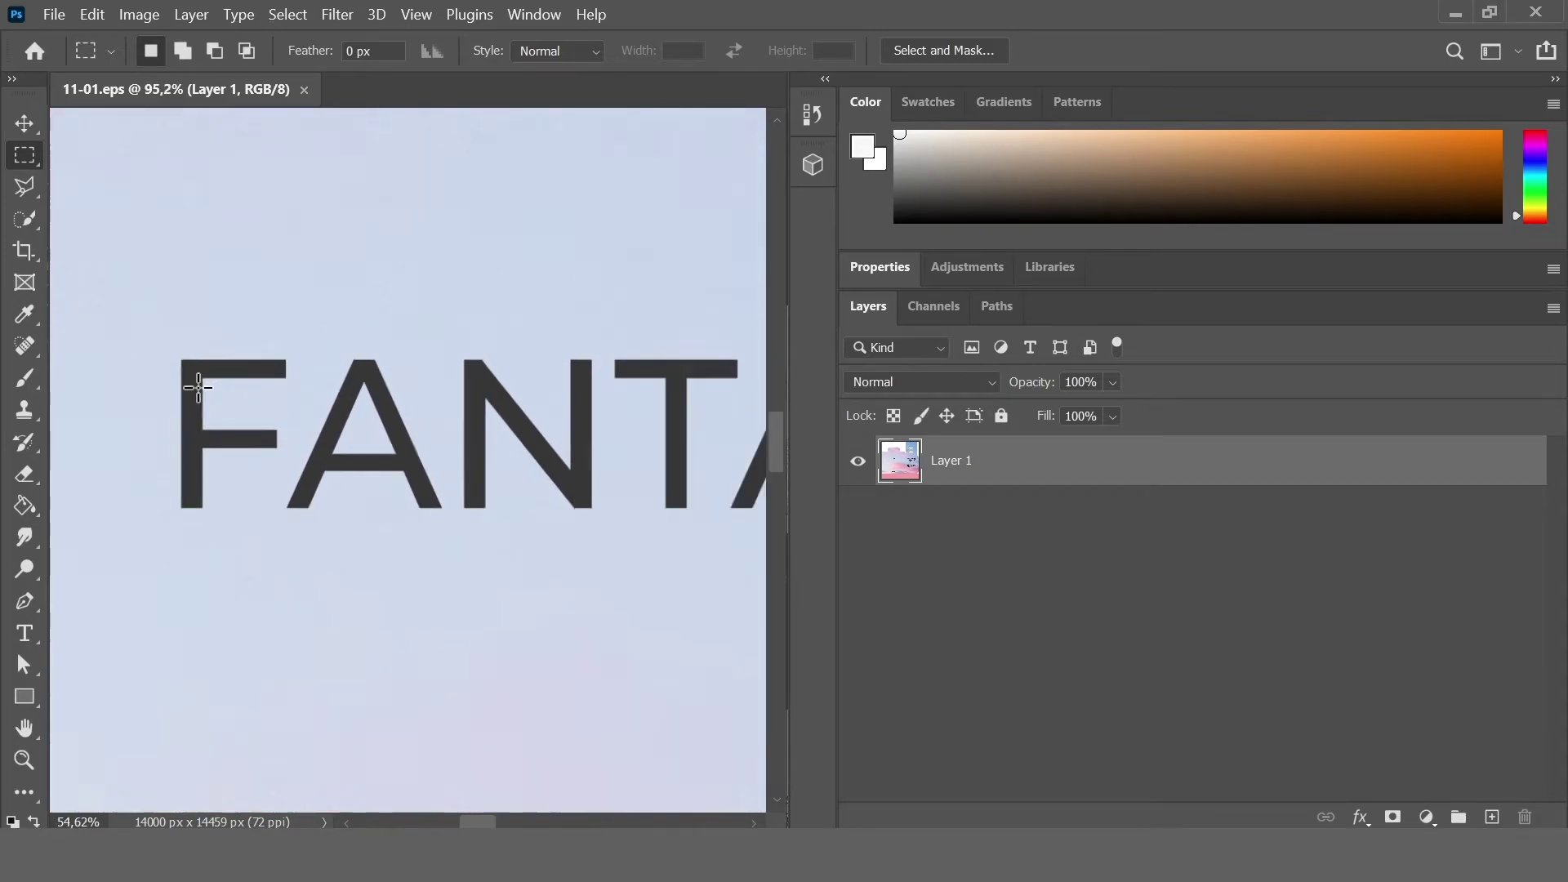
scroll(261, 412, "down", 5, "alt")
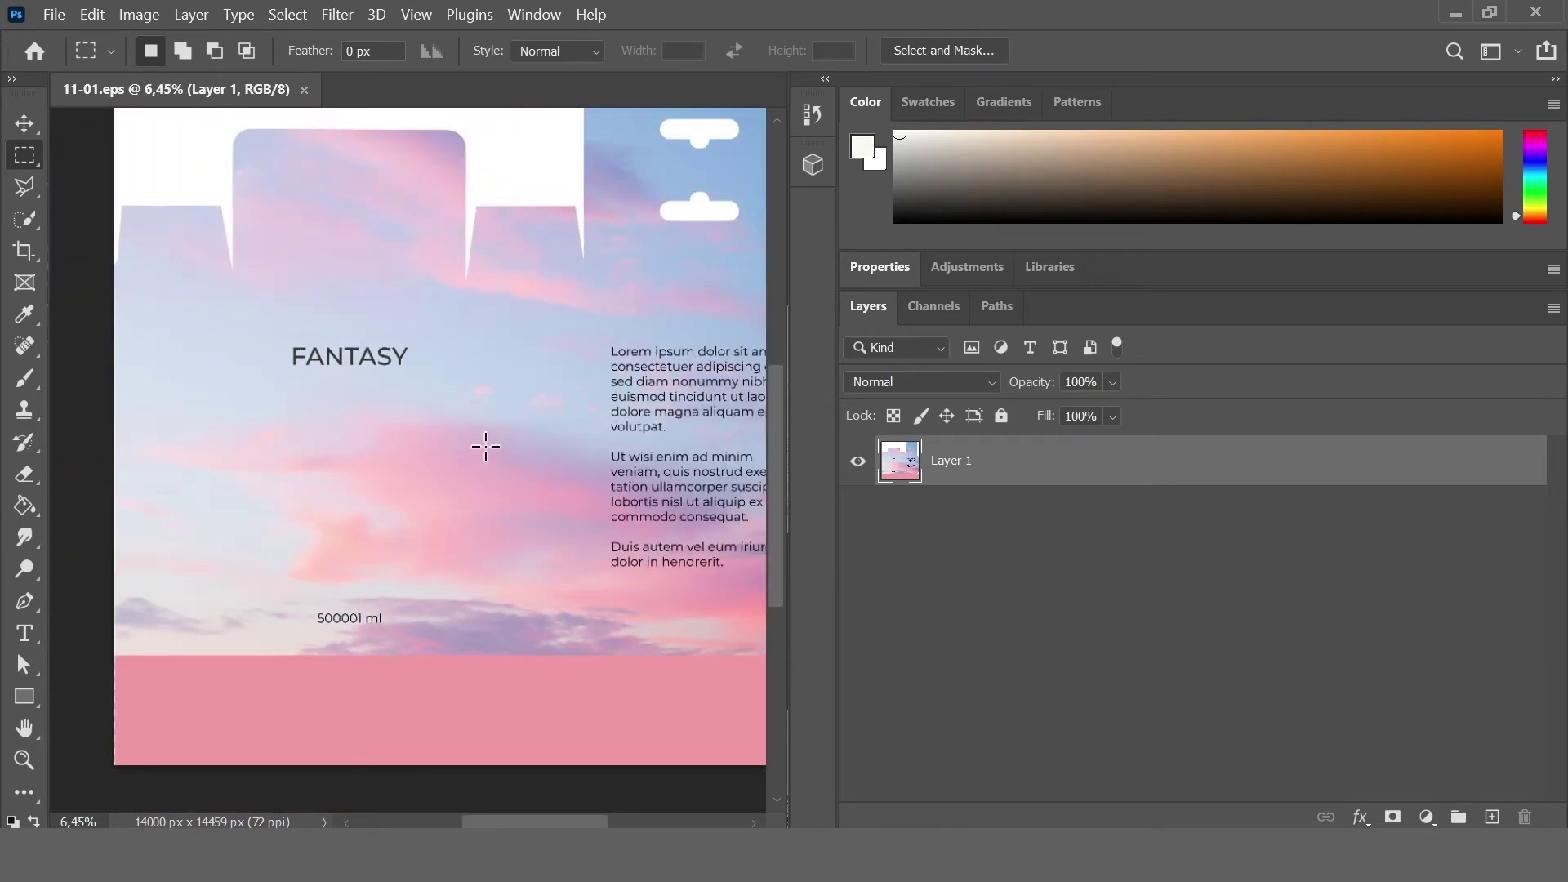
scroll(506, 489, "up", 5, "alt")
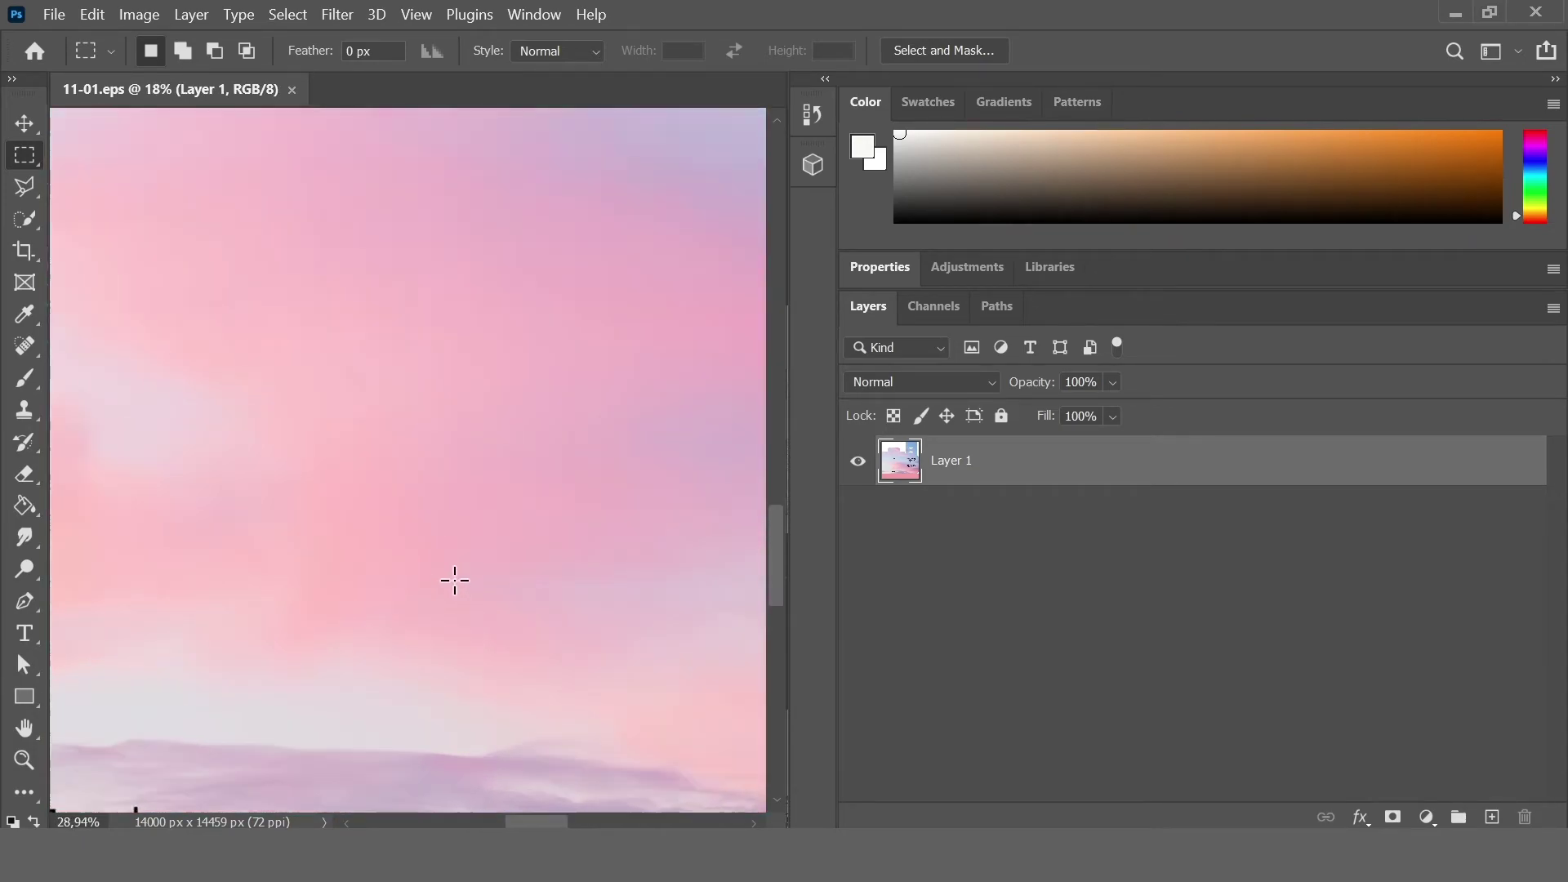
scroll(577, 578, "down", 4, "alt")
scroll(192, 199, "up", 3, "alt")
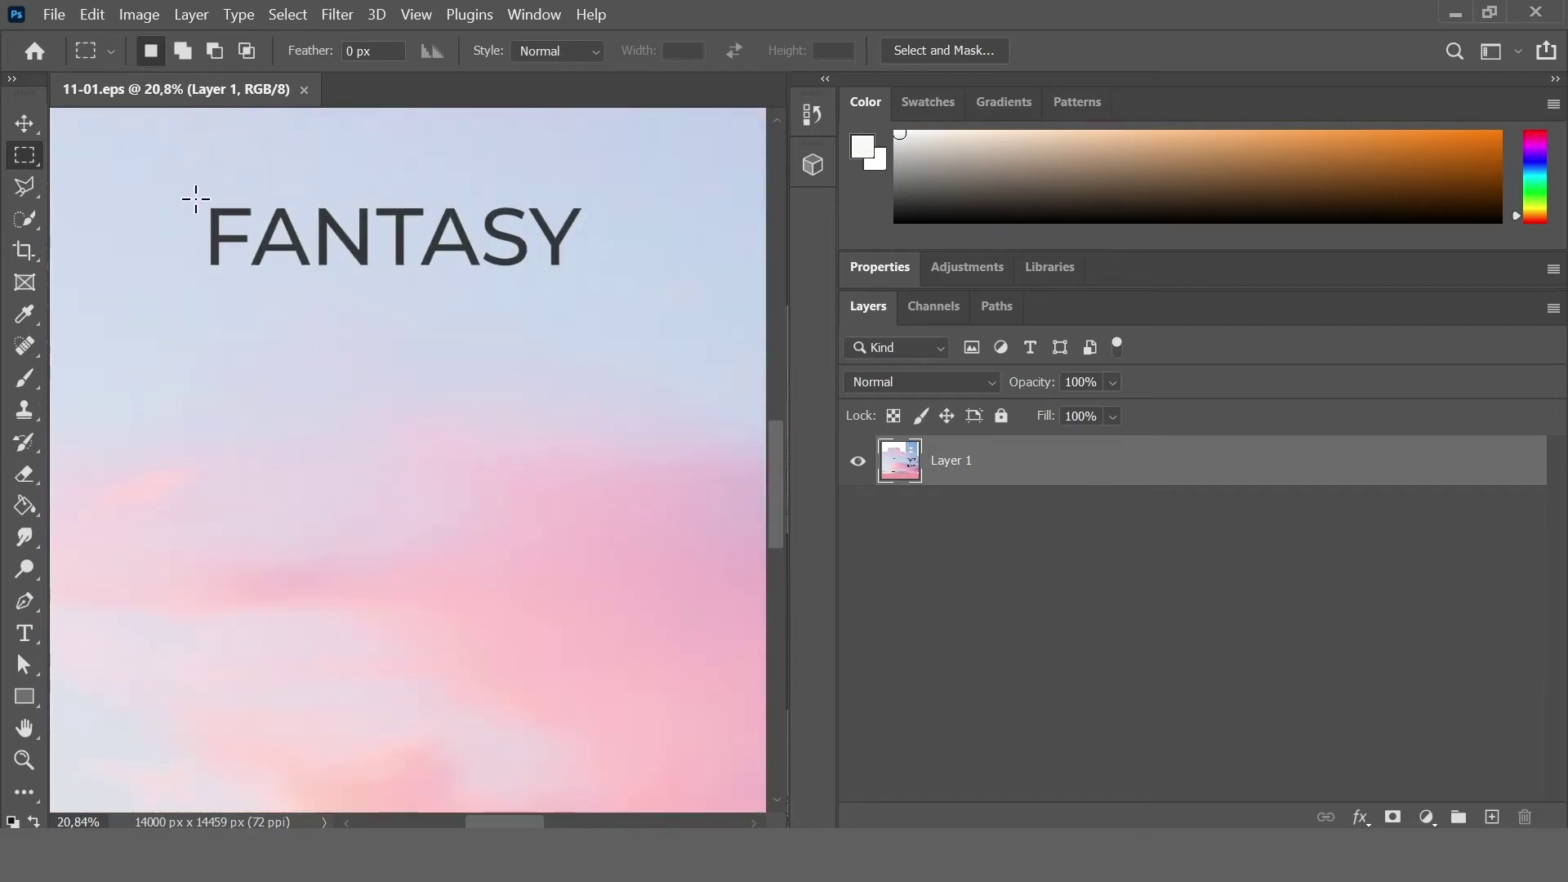
scroll(275, 257, "up", 6, "alt")
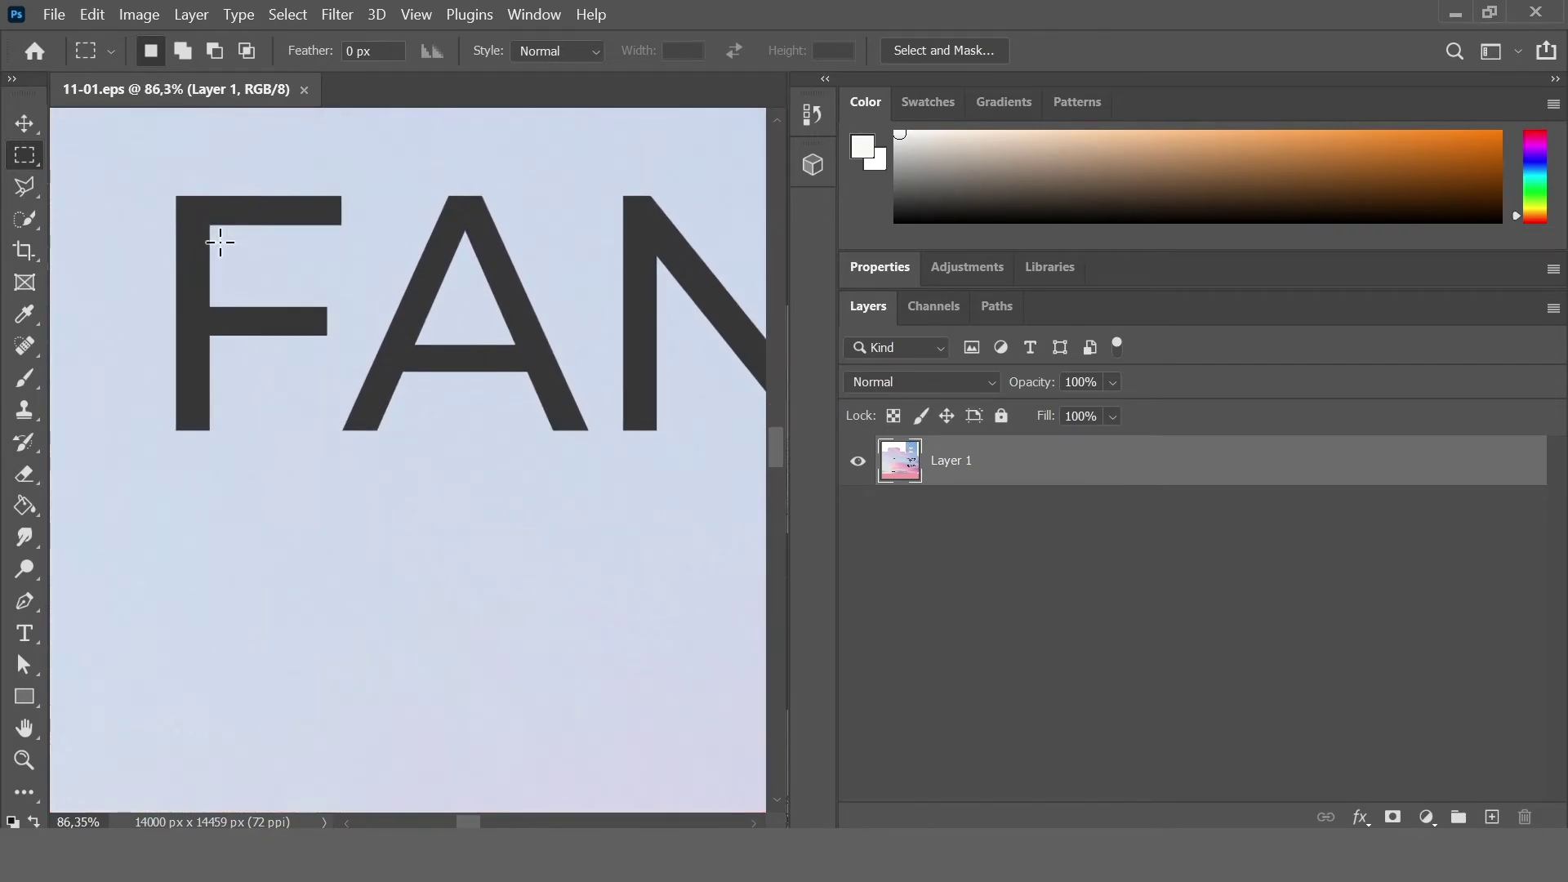
scroll(220, 425, "up", 6, "alt")
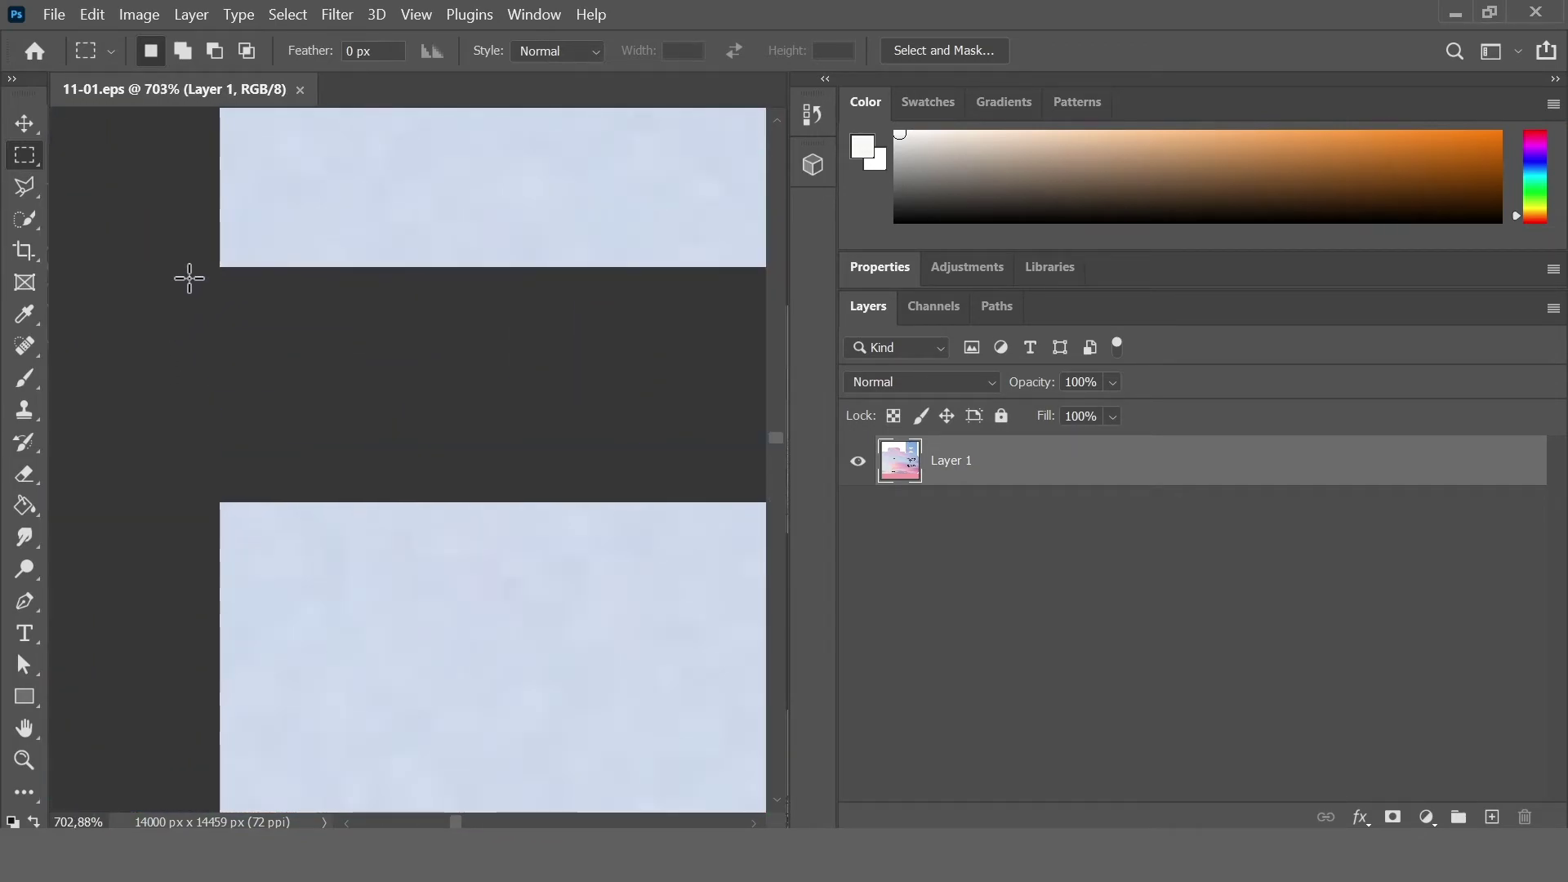
scroll(229, 249, "up", 3, "alt")
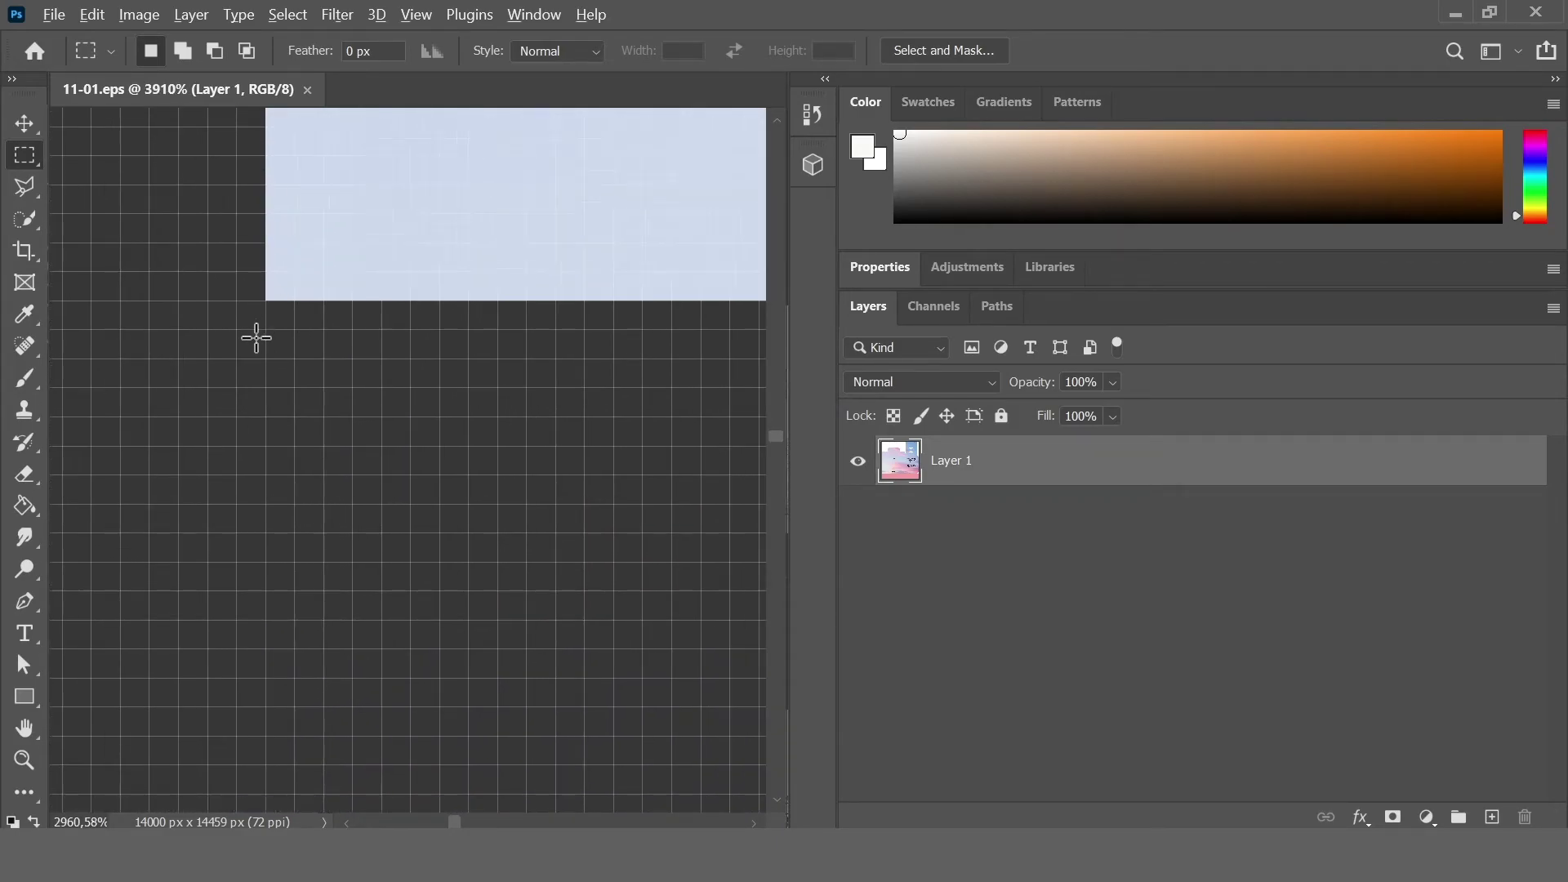
scroll(260, 334, "down", 8, "alt")
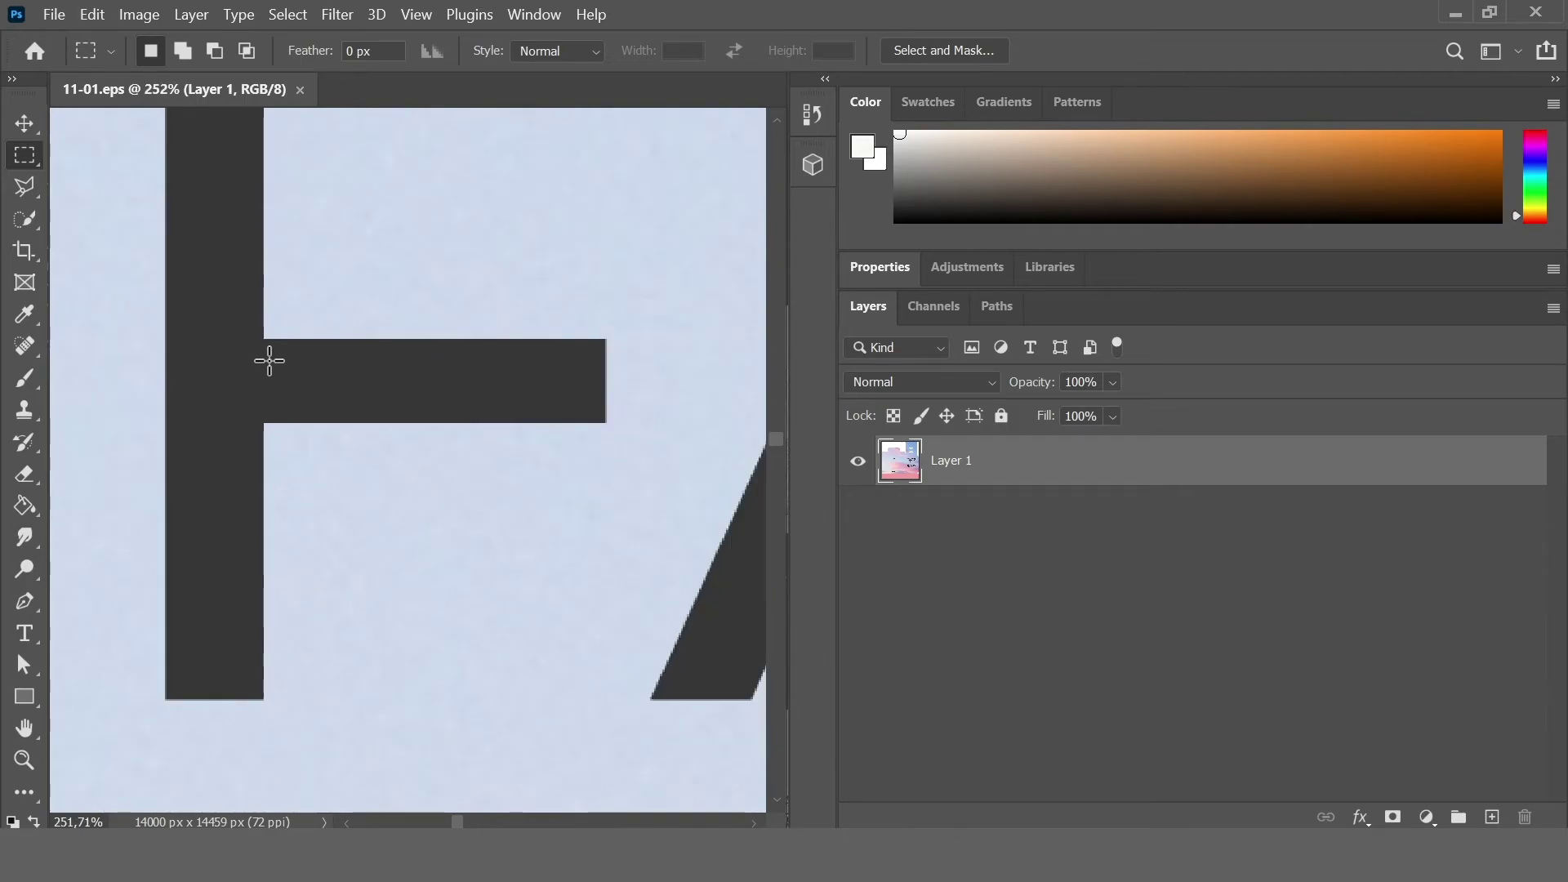
scroll(270, 360, "down", 10, "alt")
left_click(53, 15)
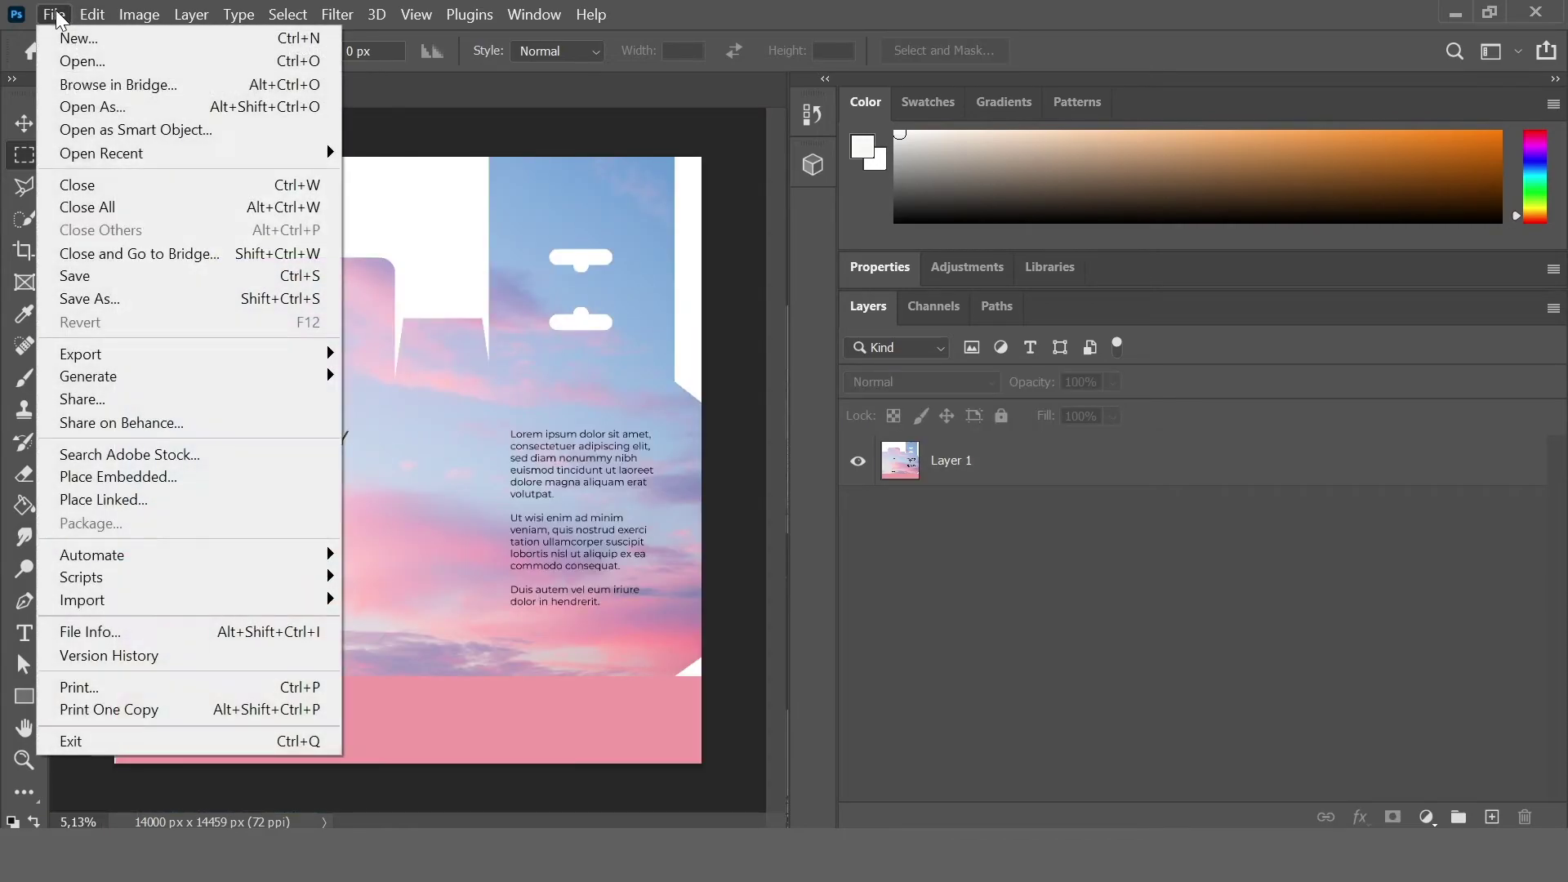
Save the design as uncompressed TIFF 11-01.tif, accepting the layers warning.
left_click(133, 299)
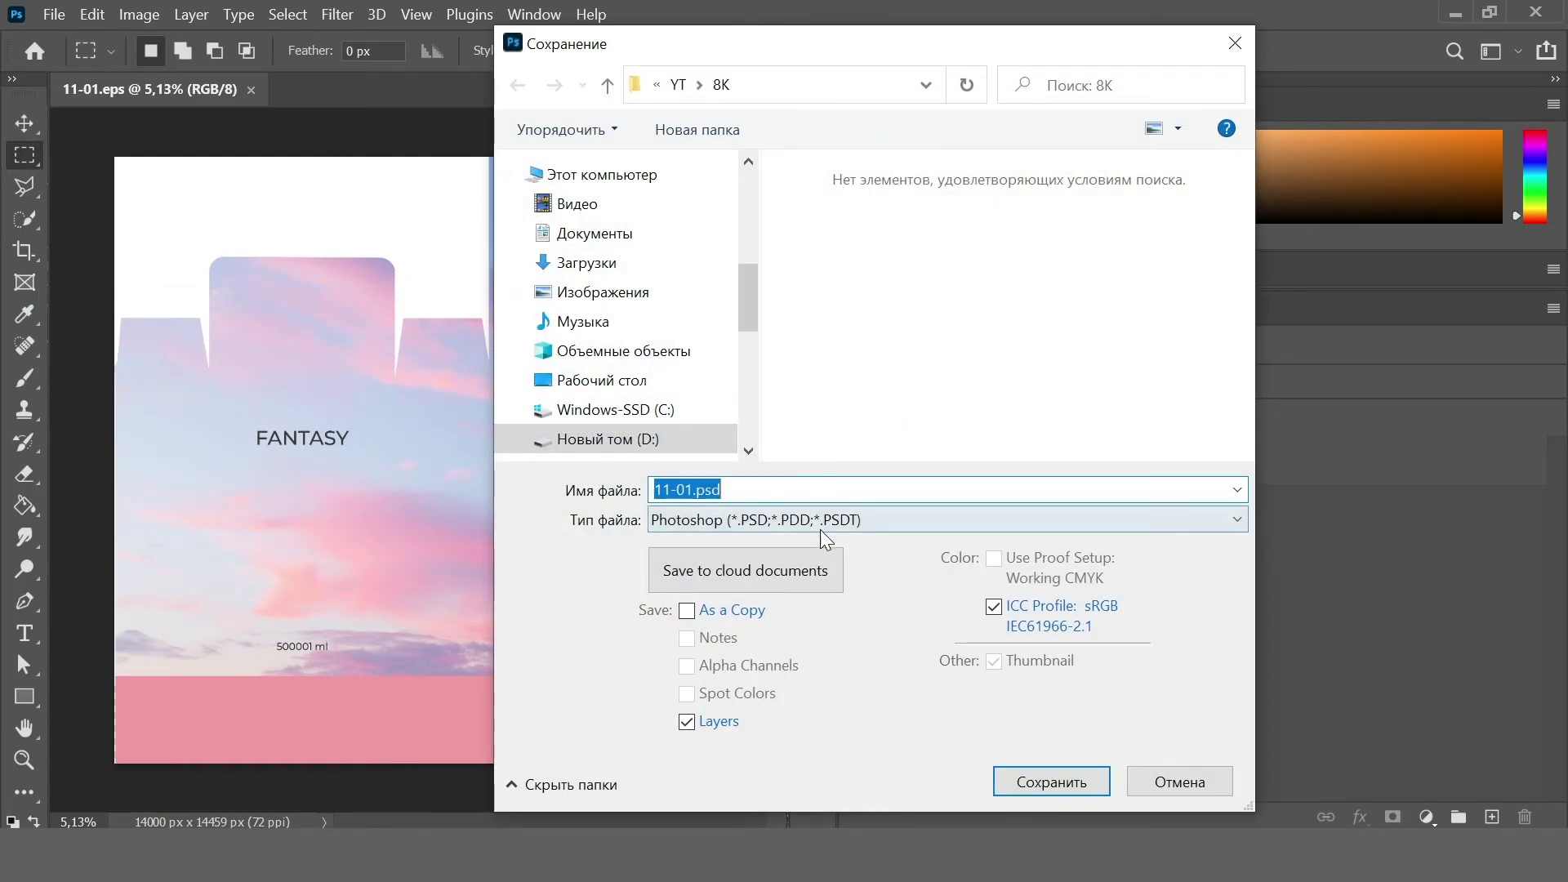
left_click(822, 532)
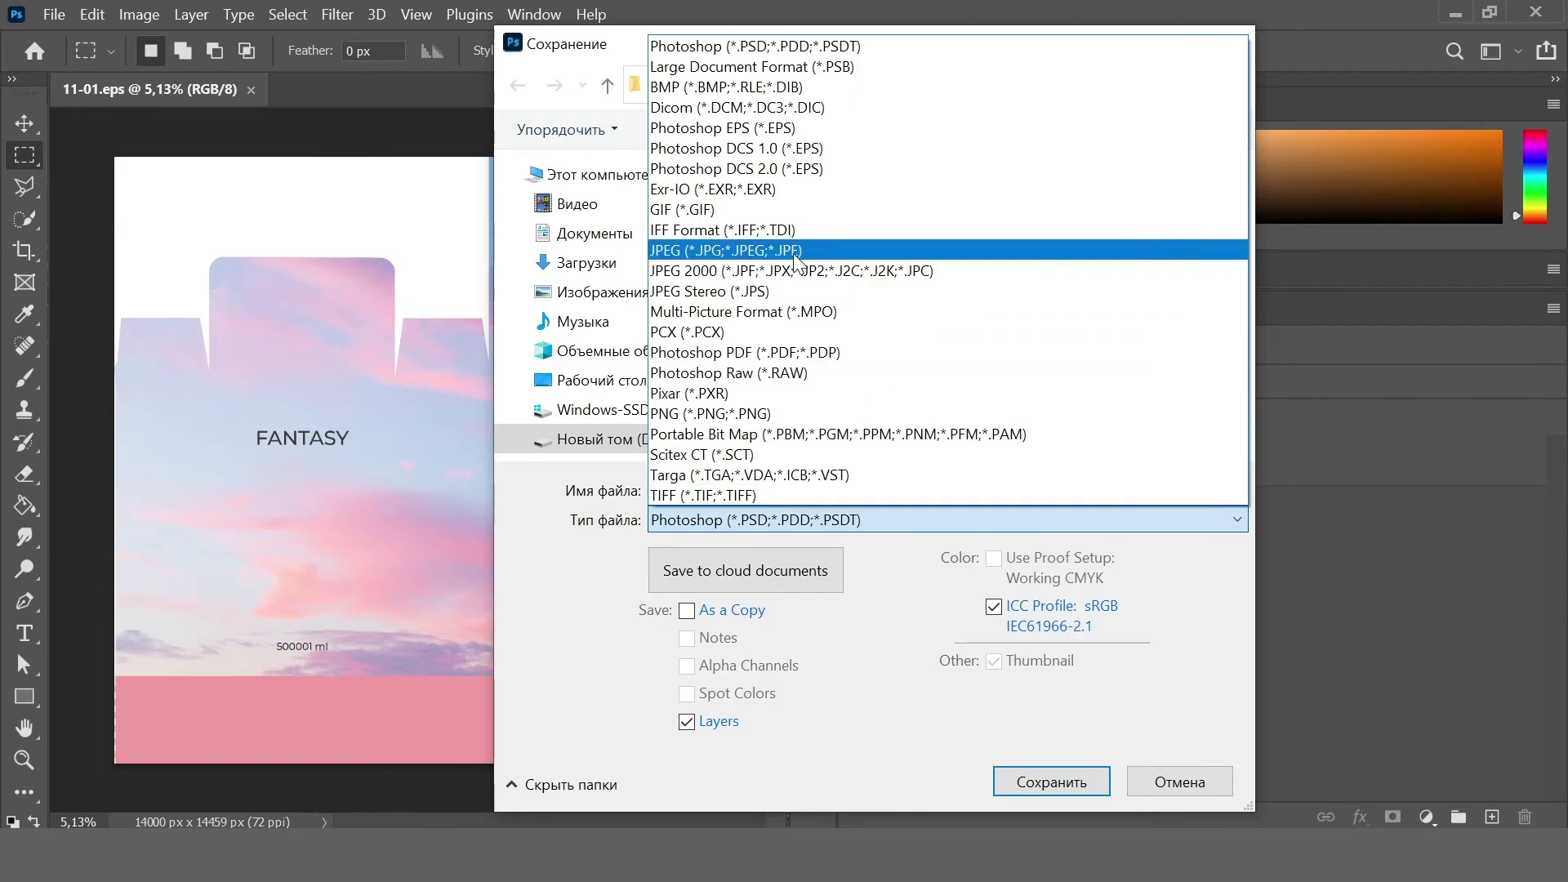
left_click(756, 496)
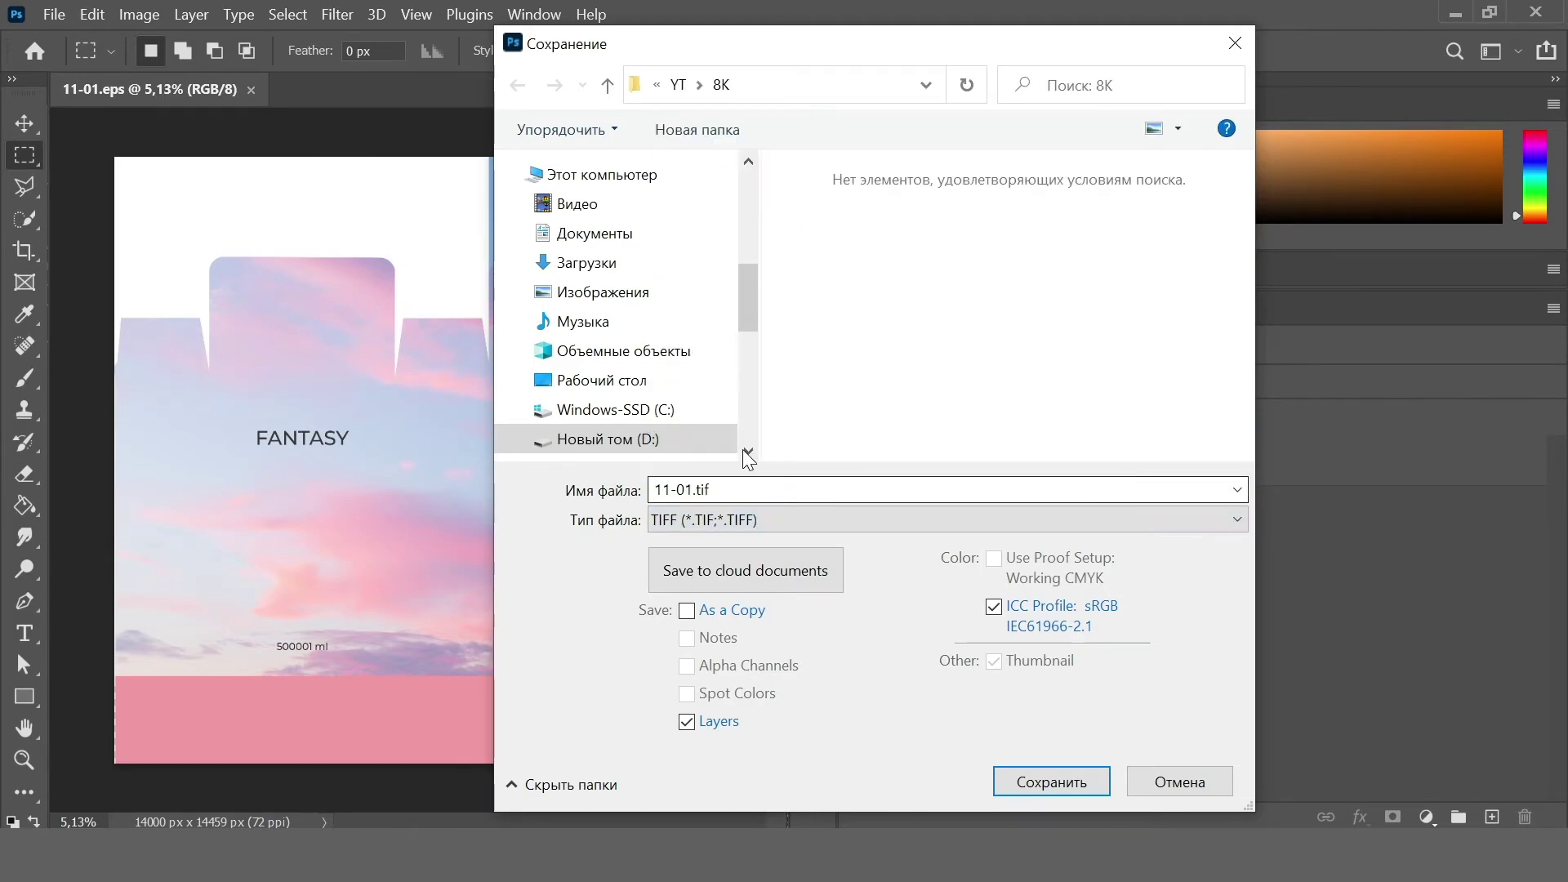
left_click(1029, 779)
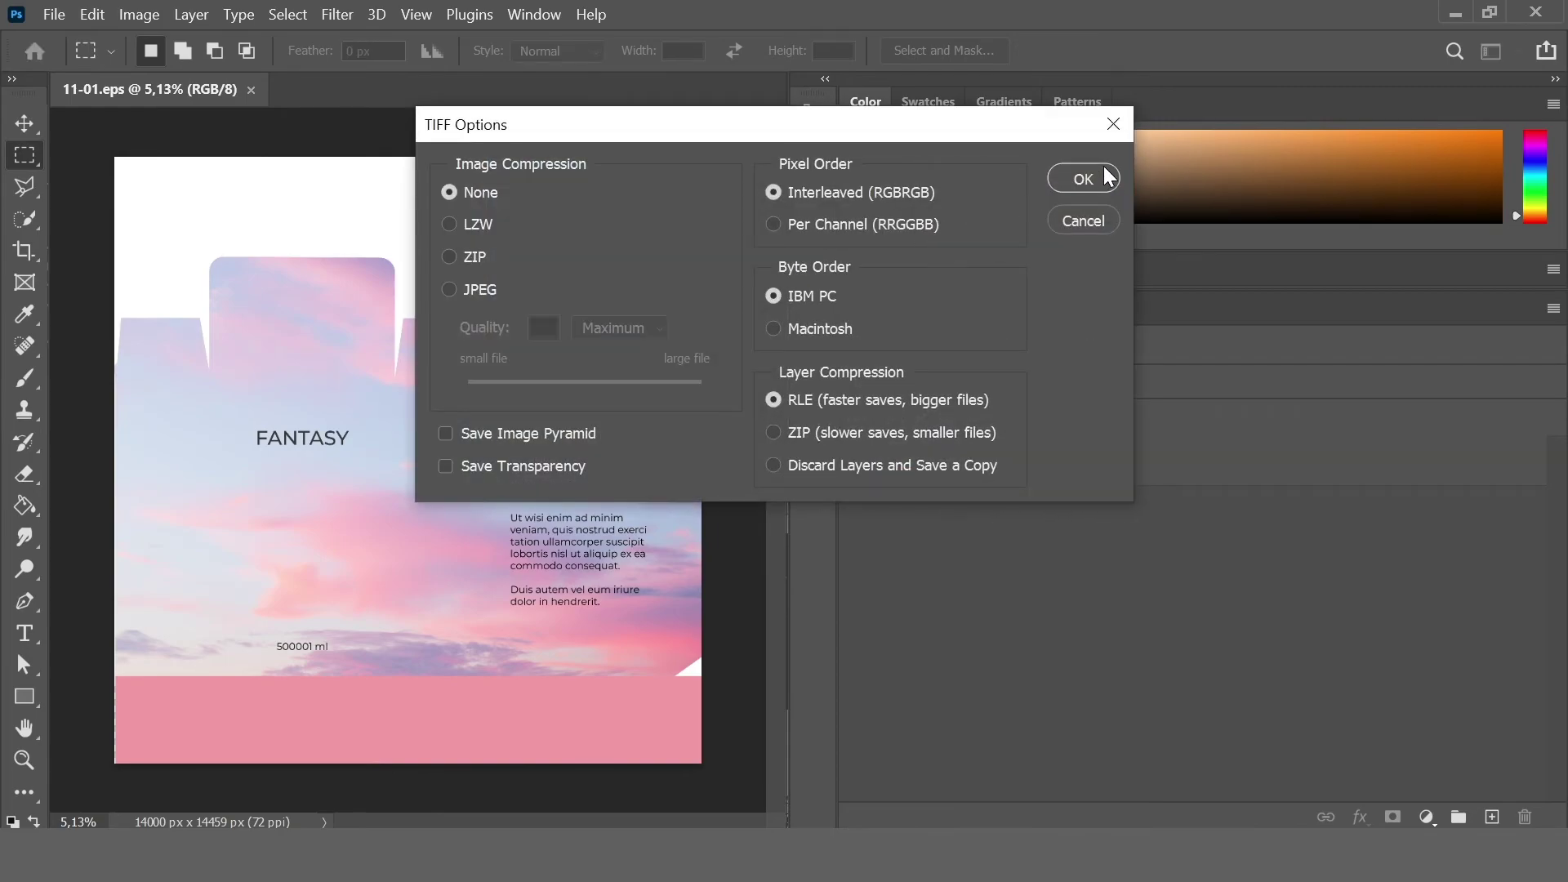
left_click(1106, 180)
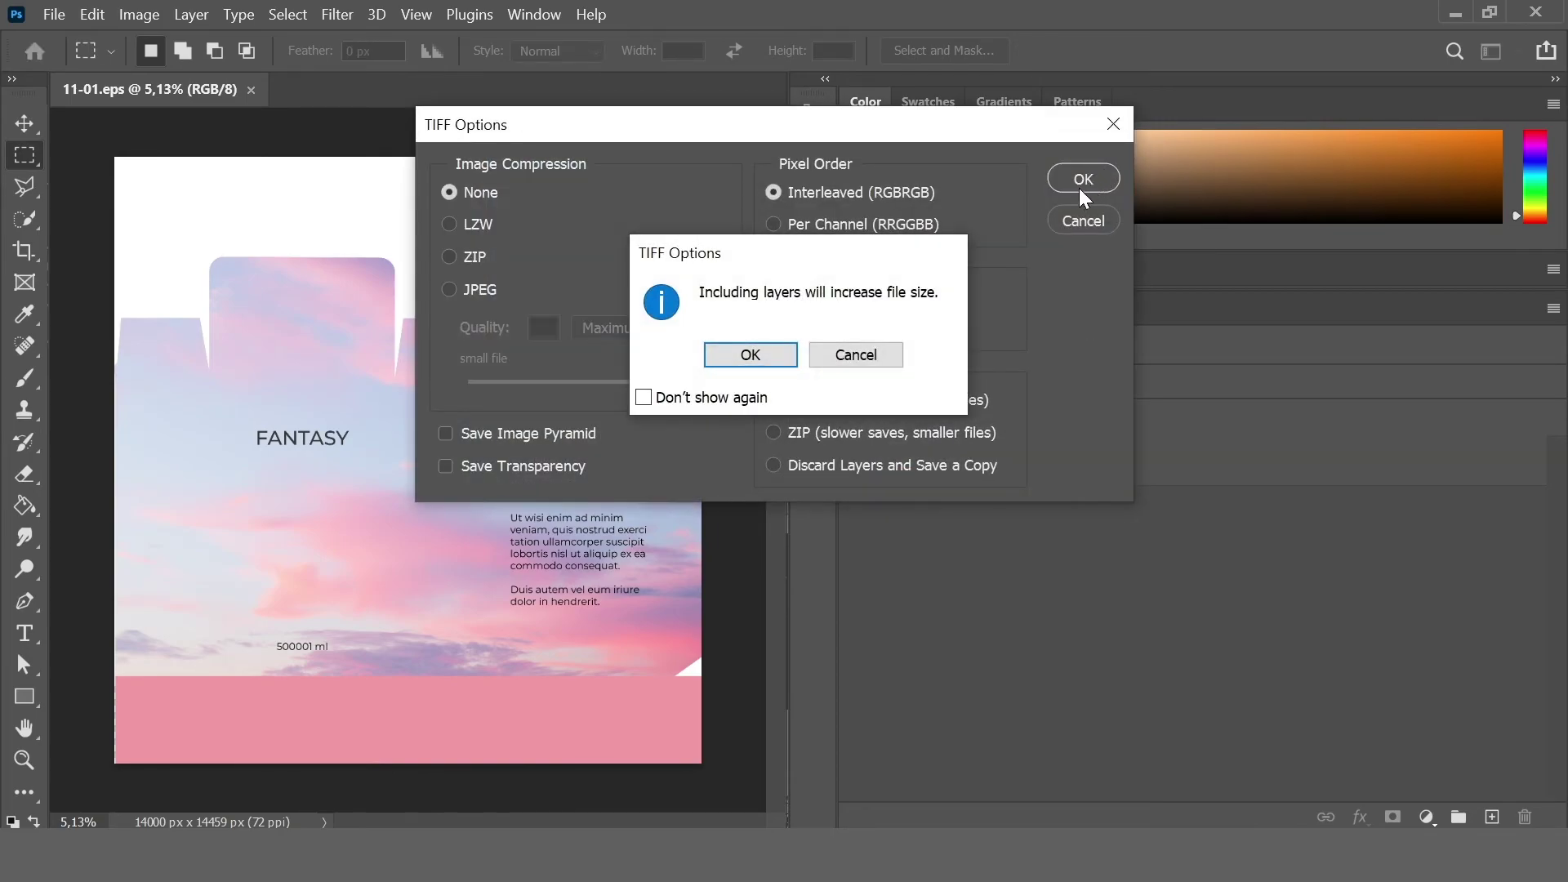
left_click(765, 356)
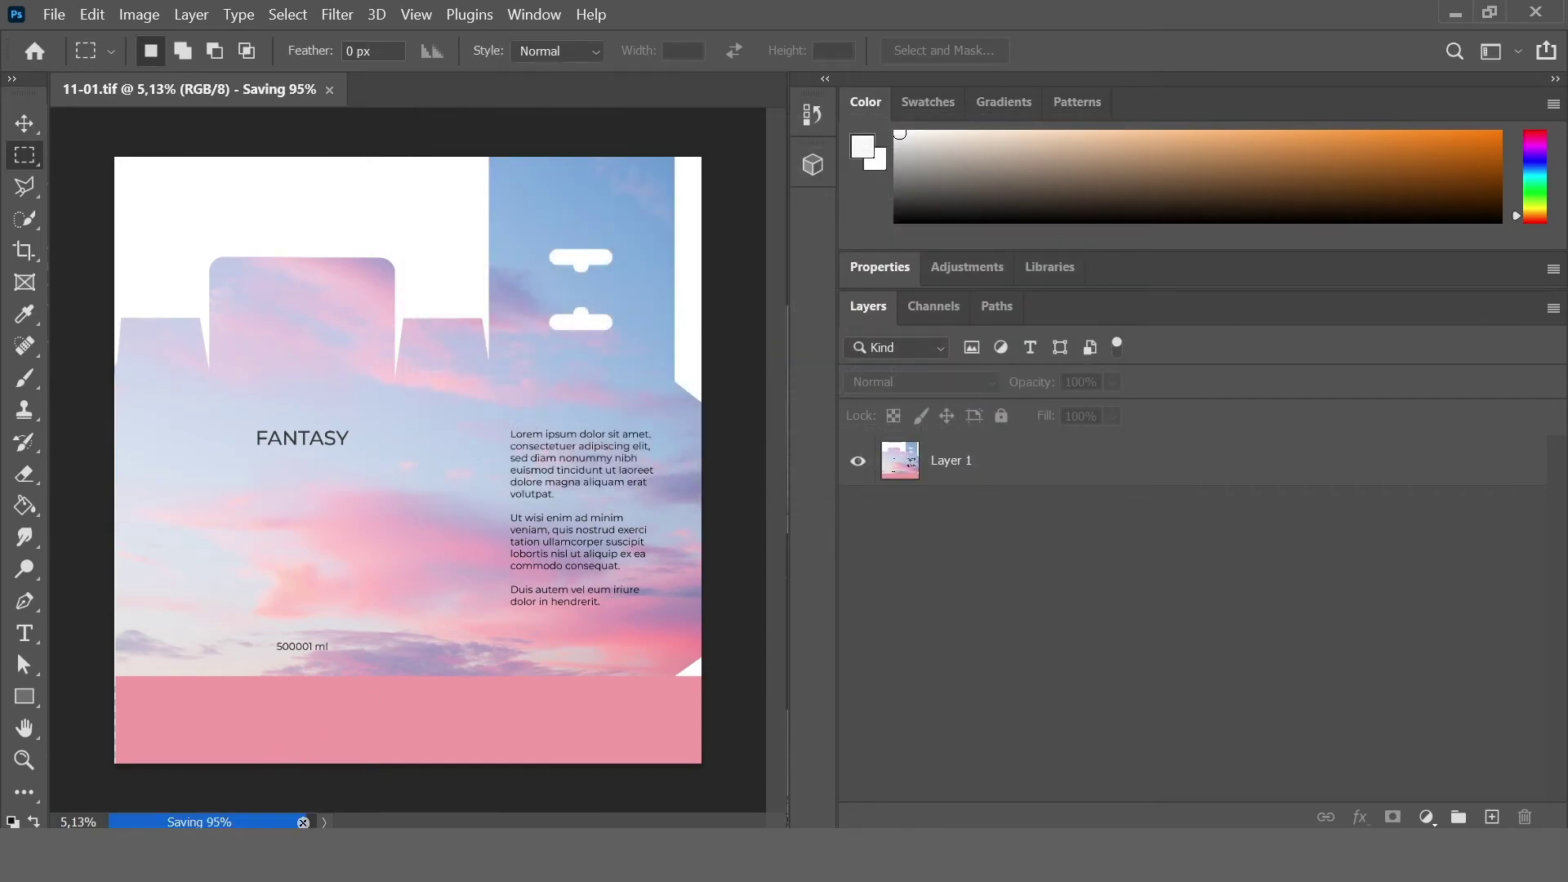
In the YT folder's 8K subfolder, check 11-01.tif's 831 MB size and open it.
mouse_move(277, 850)
left_click(376, 776)
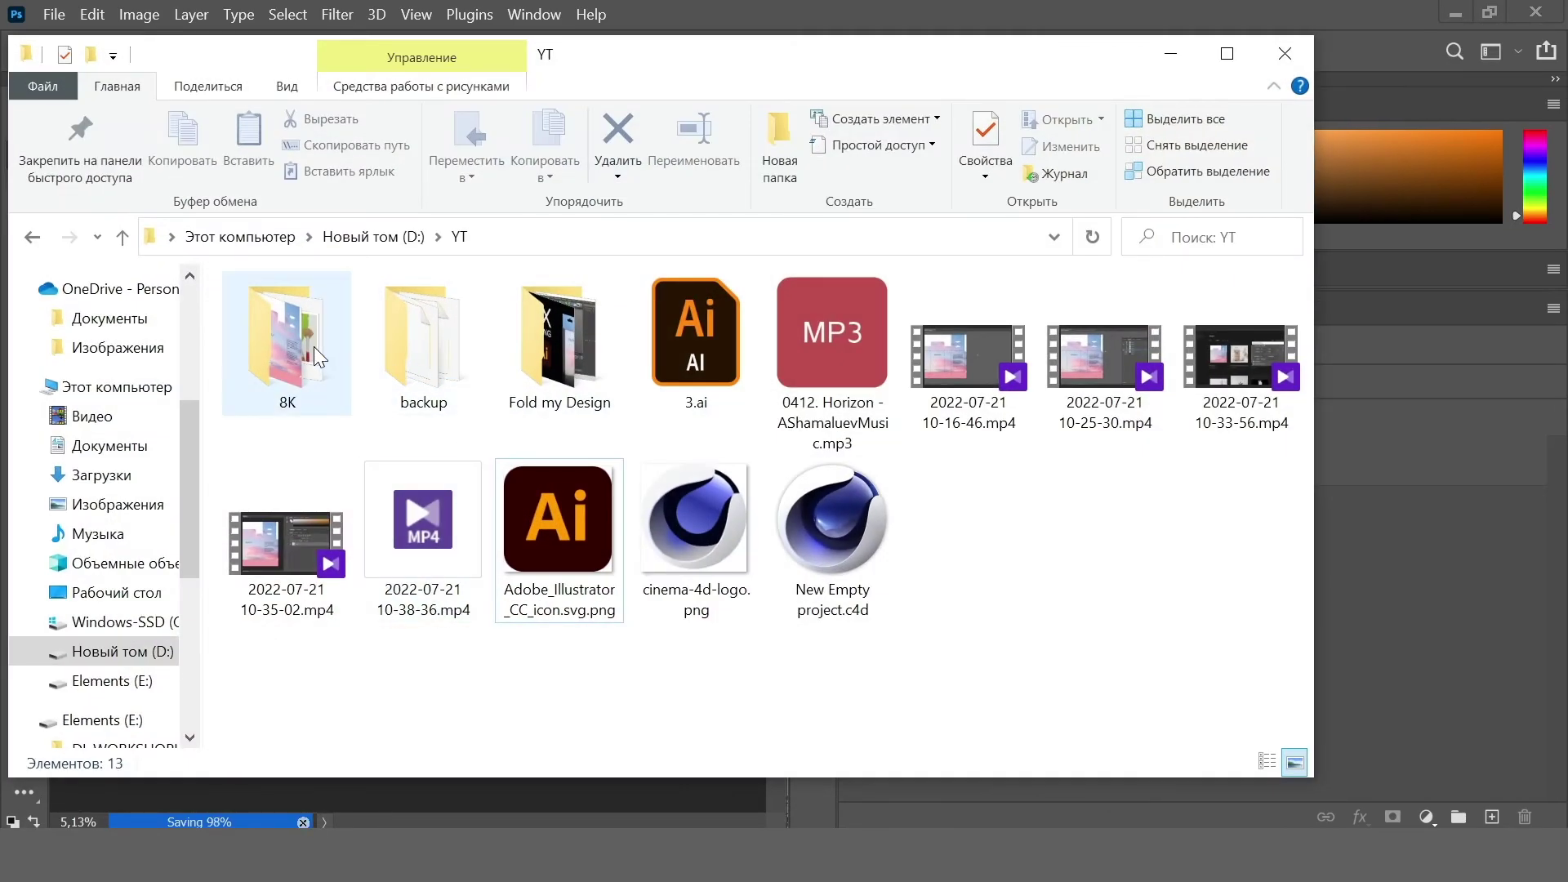
double_click(285, 343)
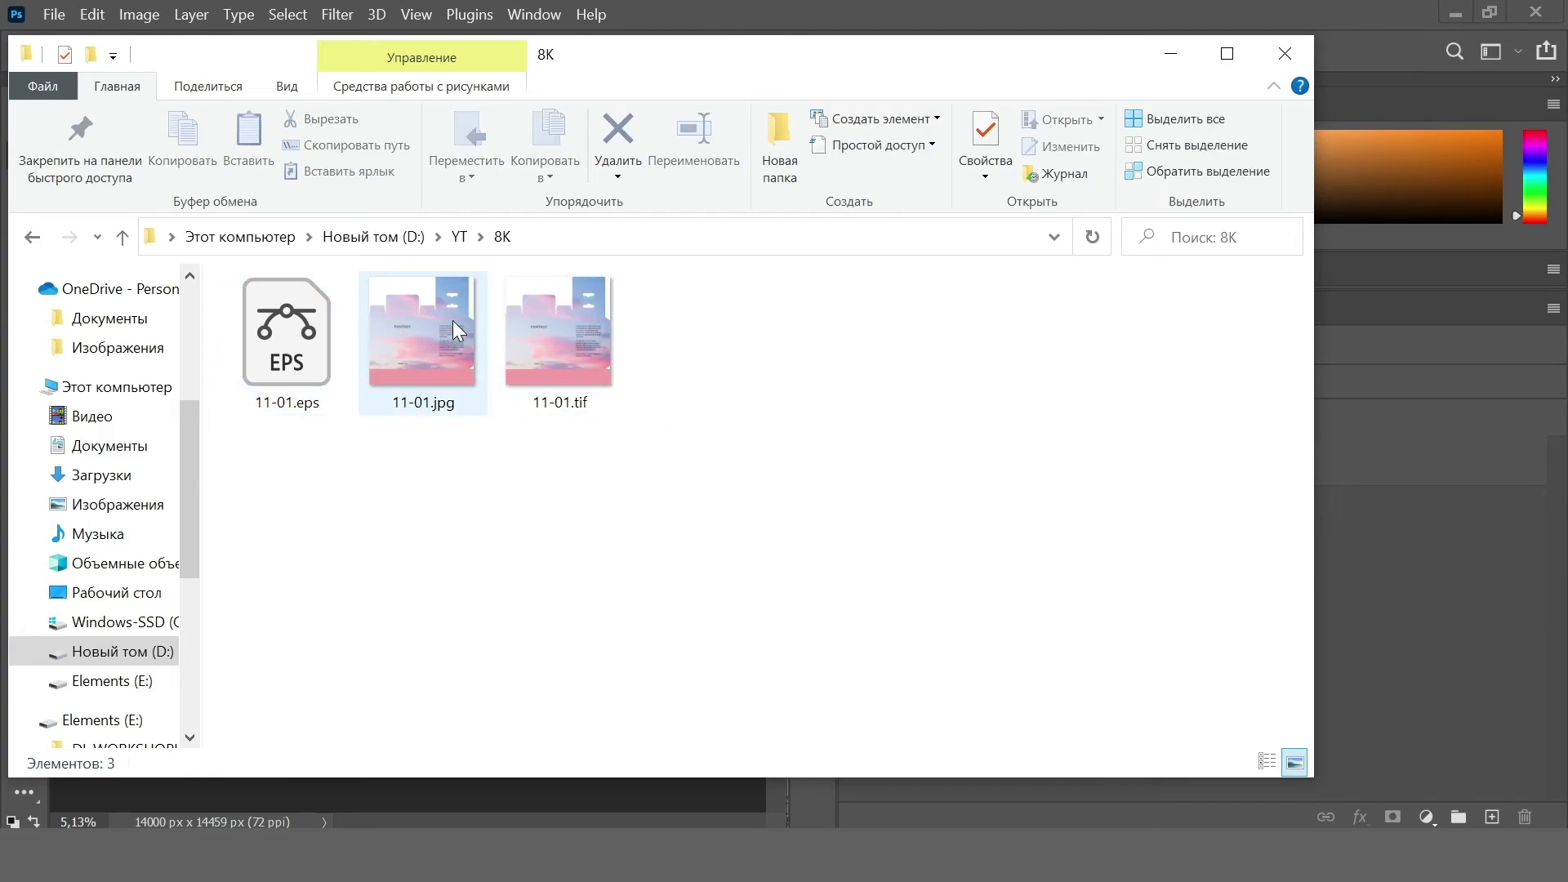
mouse_move(554, 343)
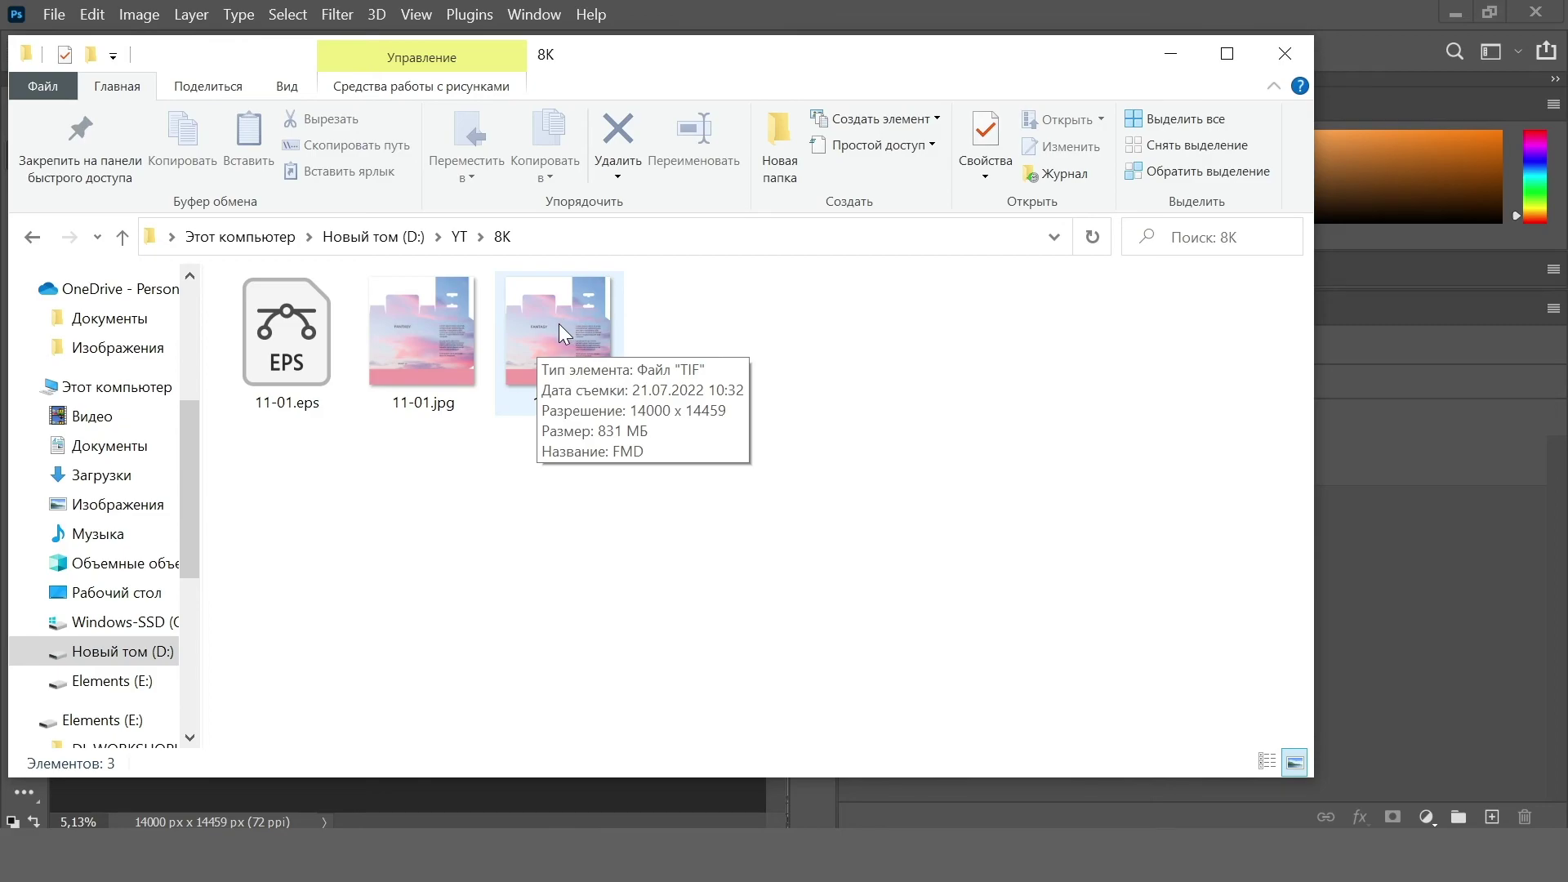
left_click(560, 323)
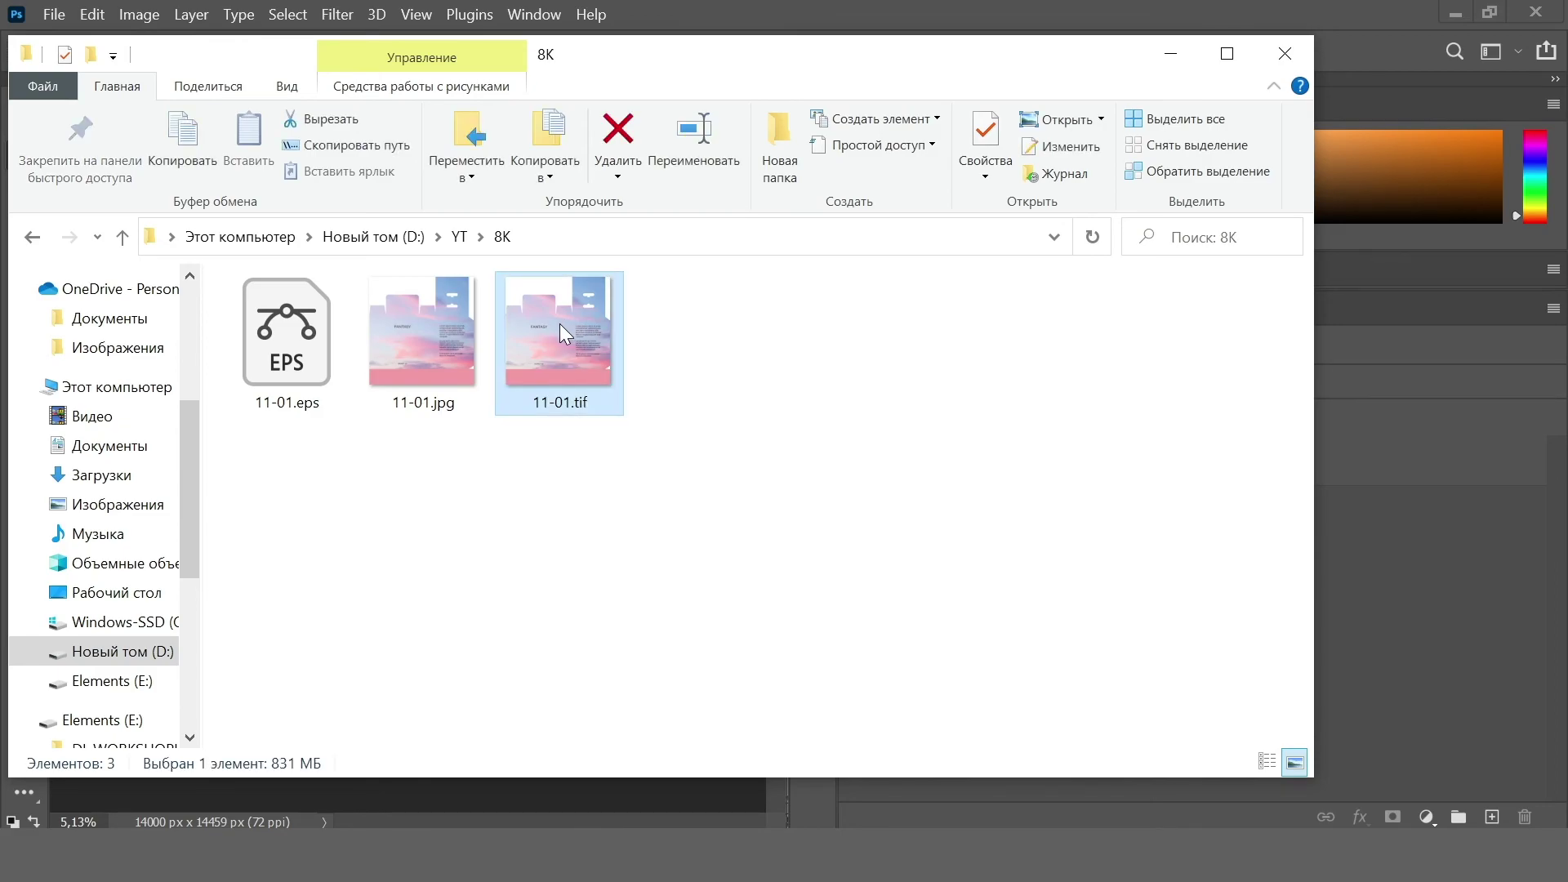
double_click(561, 323)
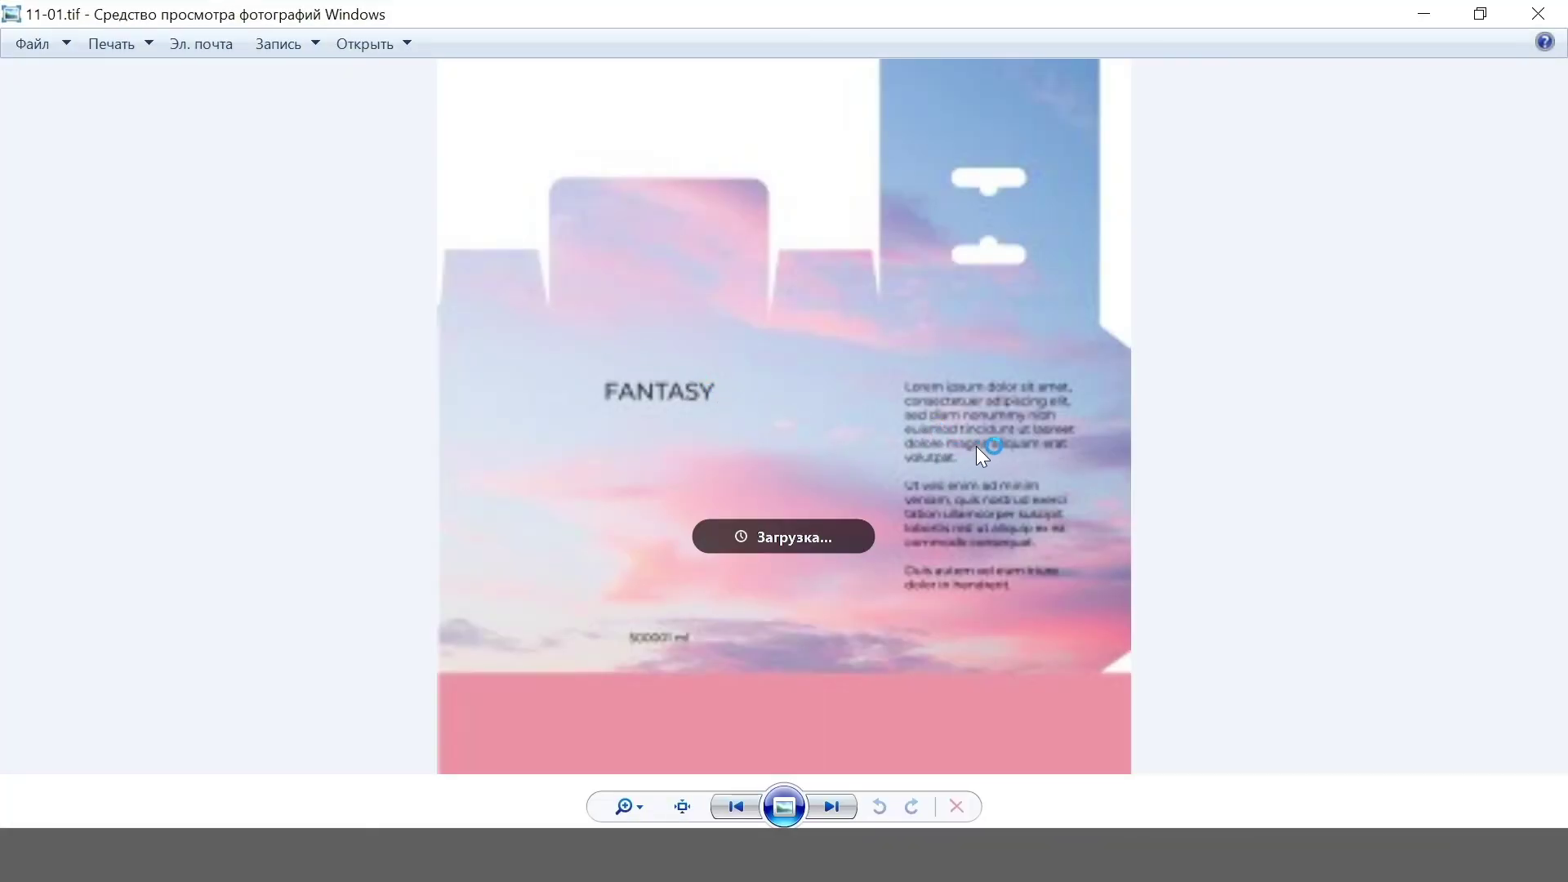
Zoom into the 'sed diam' body text of 11-01.tif to check sharpness, then zoom out.
scroll(977, 442, "up", 5)
scroll(1185, 374, "up", 3)
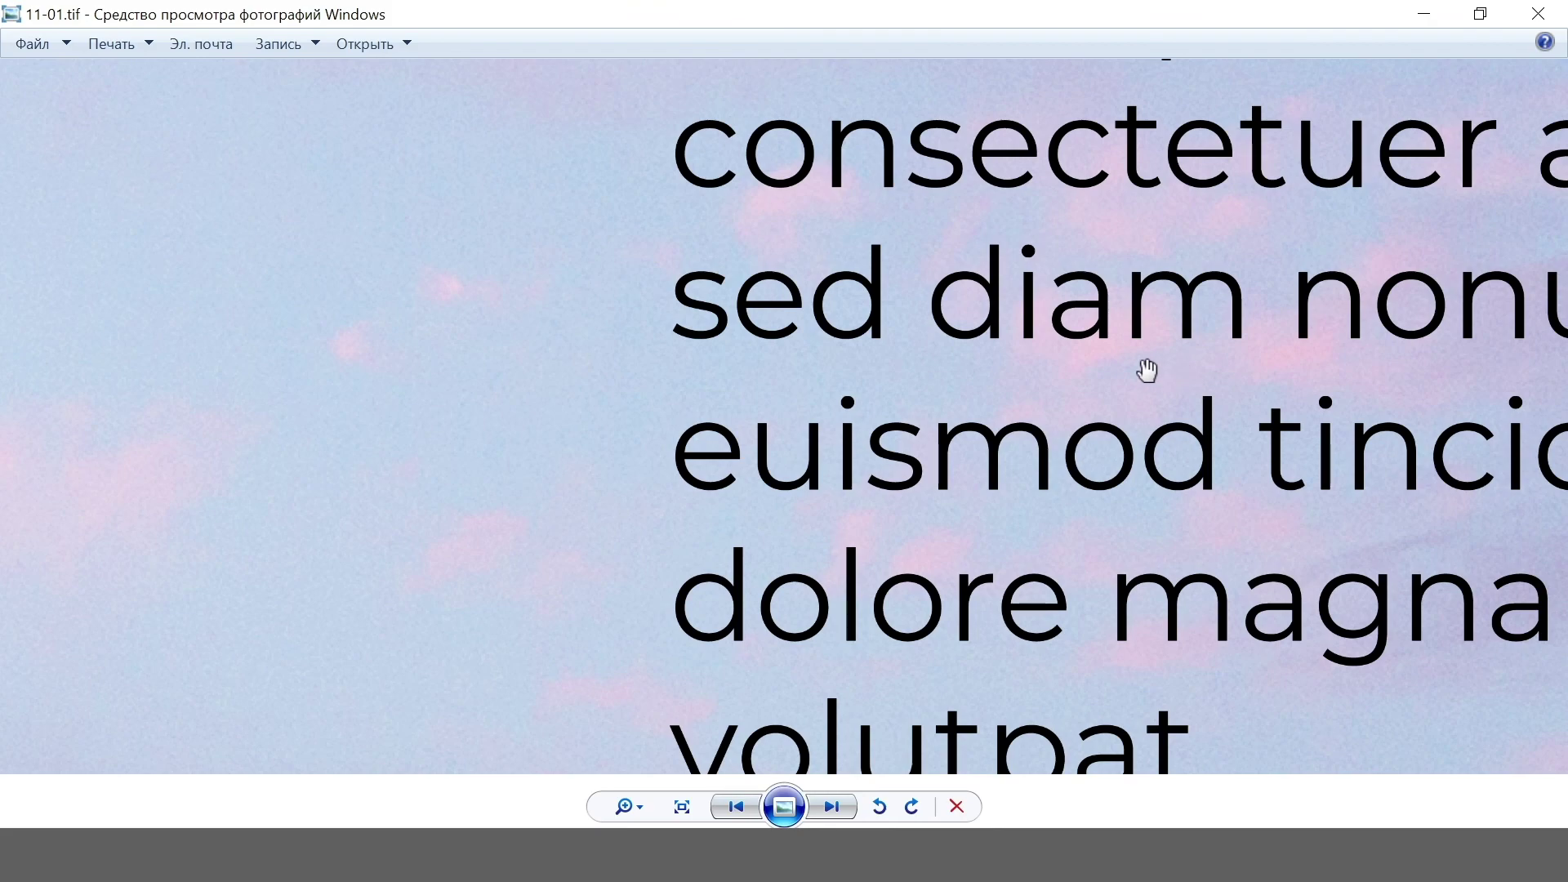
scroll(1009, 603, "up", 1)
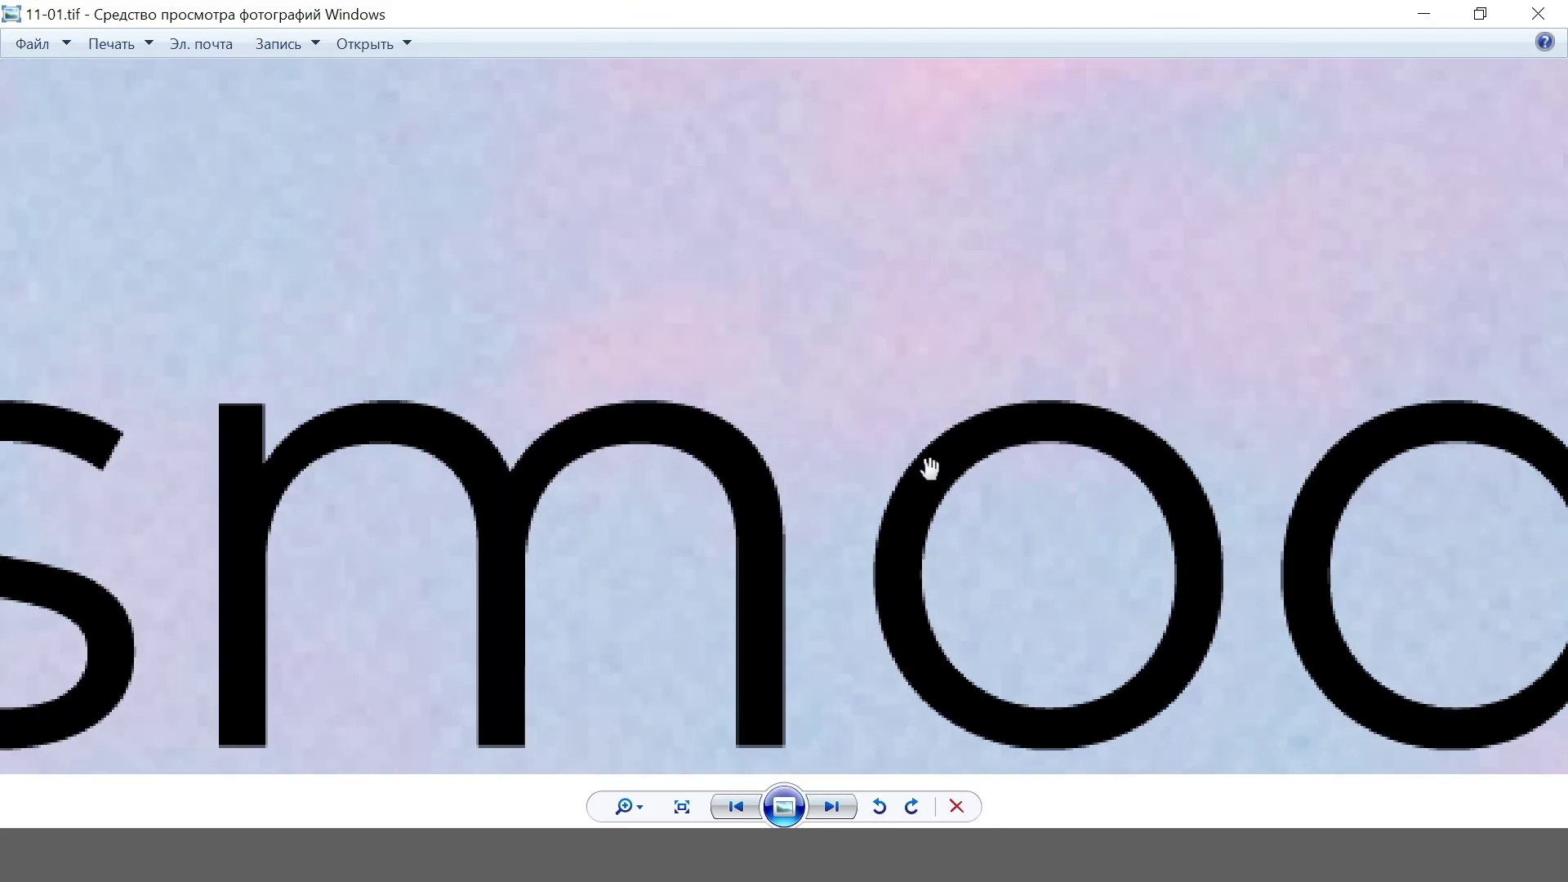
scroll(927, 465, "down", 2)
left_click_drag(997, 354, 1133, 527)
scroll(1039, 486, "down", 2)
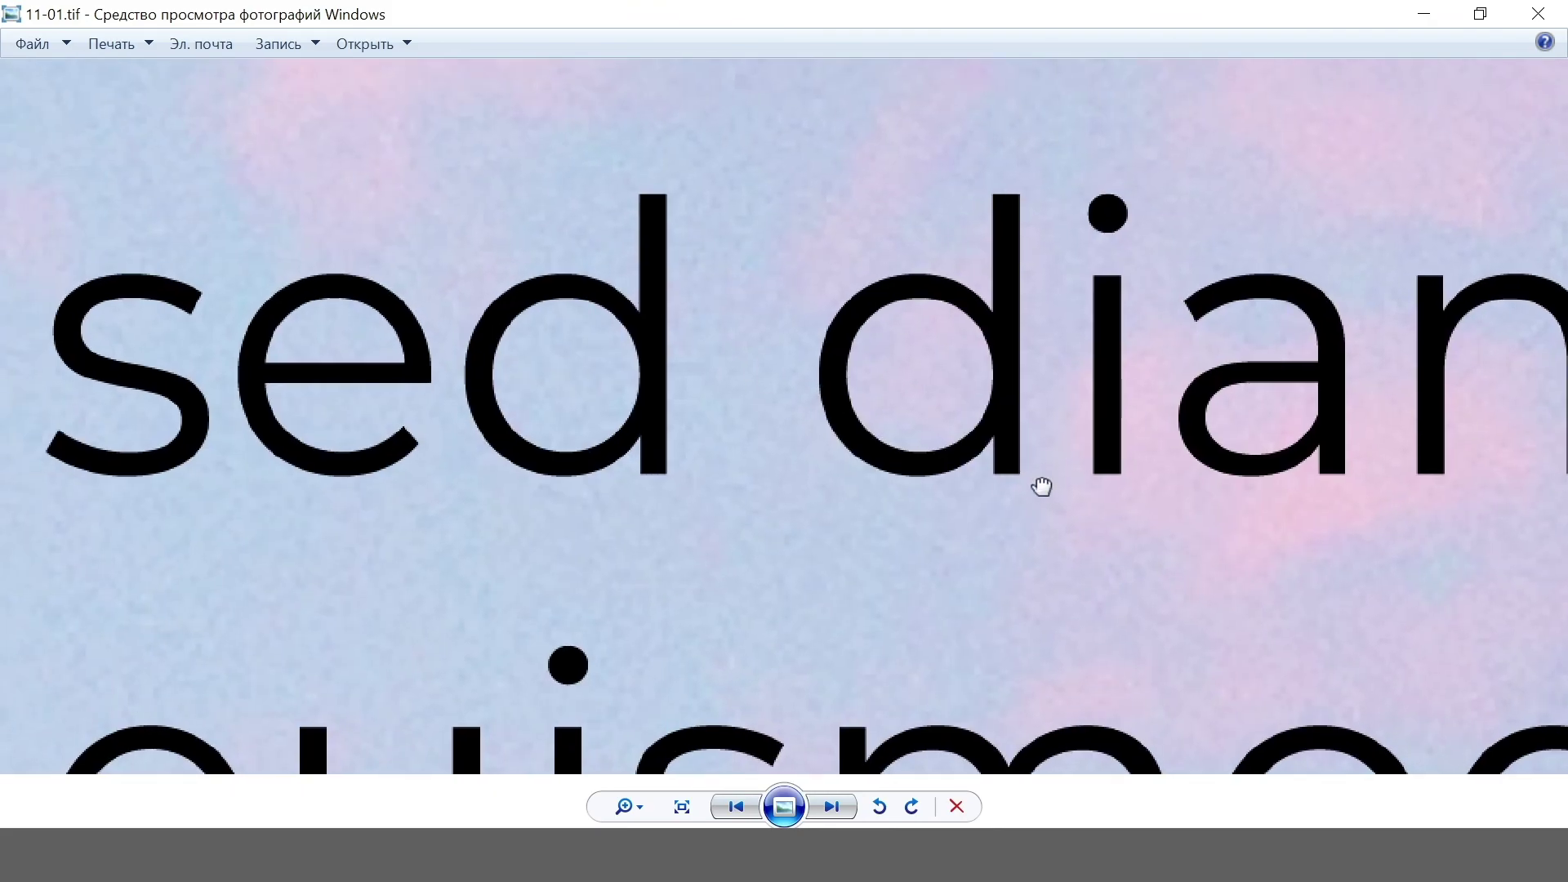
scroll(768, 489, "down", 10)
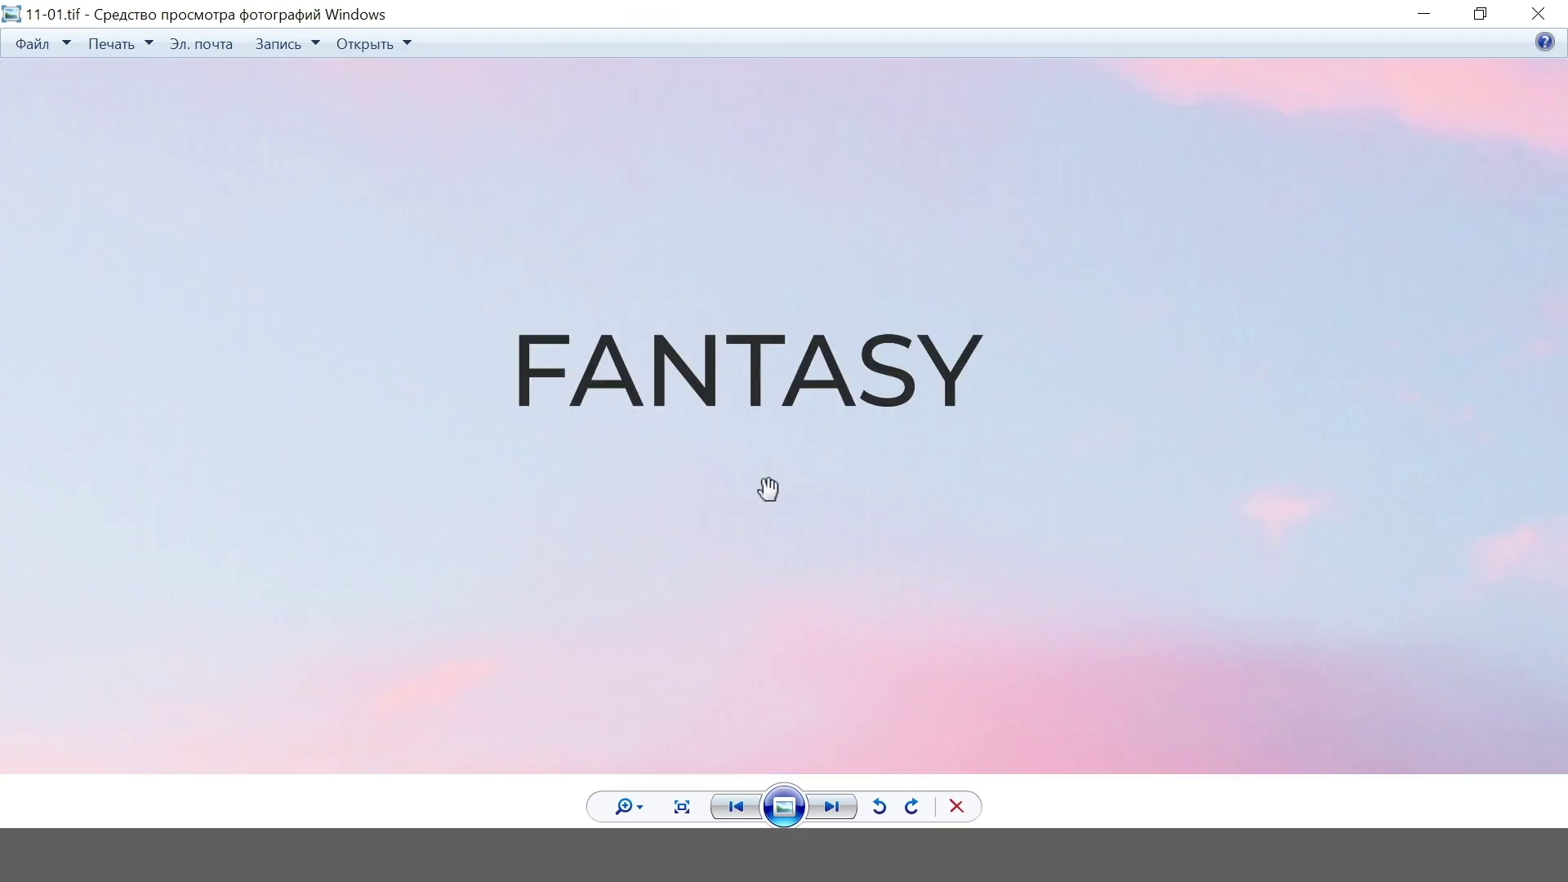